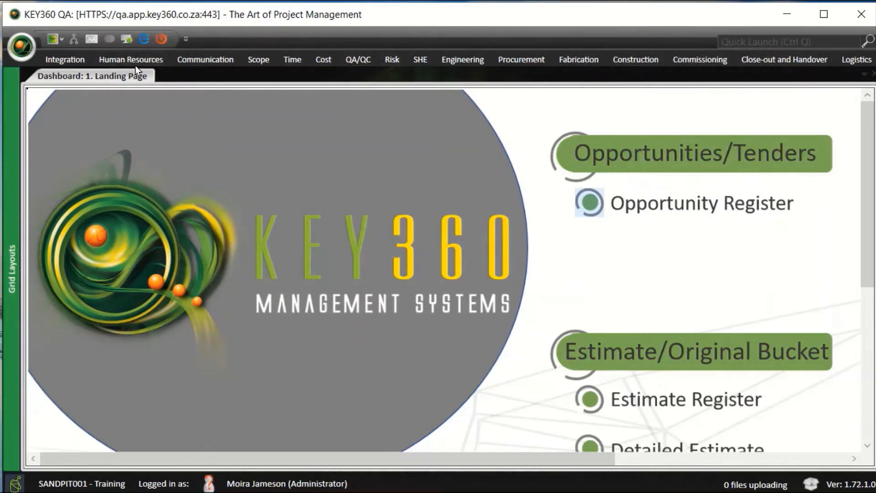
Open the Document List from the document control registers in the Communication area
left_click(220, 59)
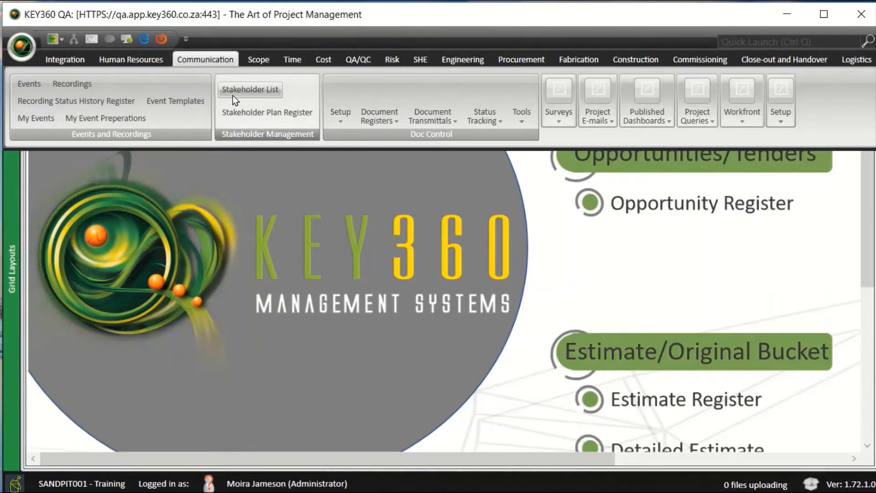
left_click(385, 104)
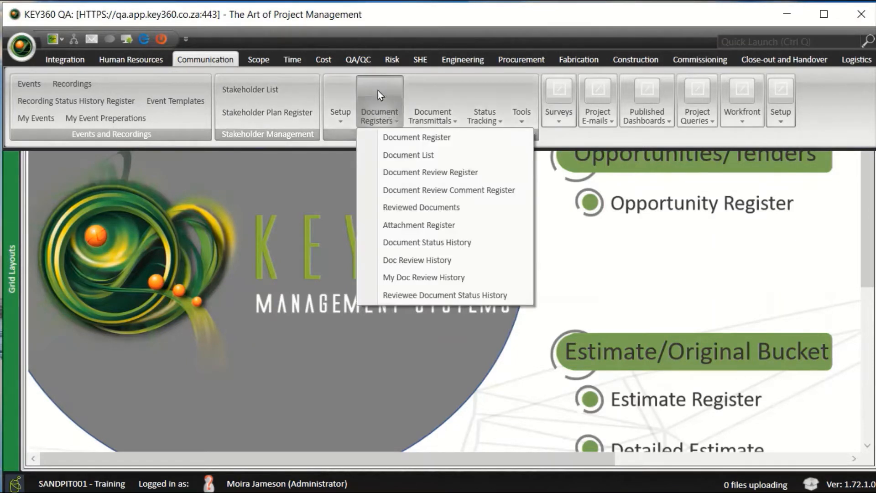
left_click(432, 159)
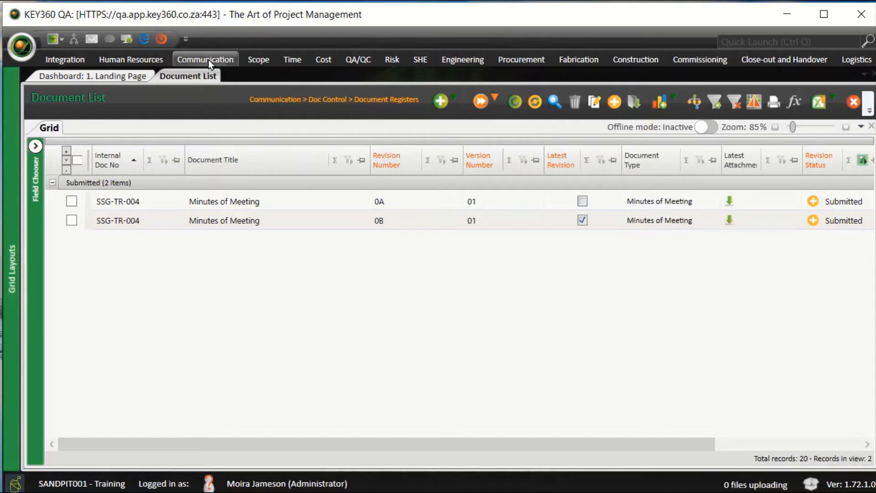
Open the Document Register from the document control registers and compare it with the Document List
left_click(221, 58)
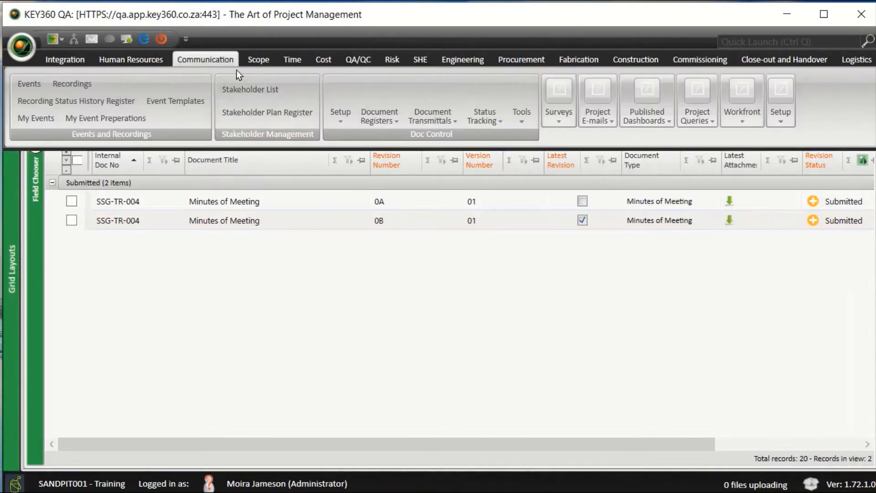
left_click(384, 118)
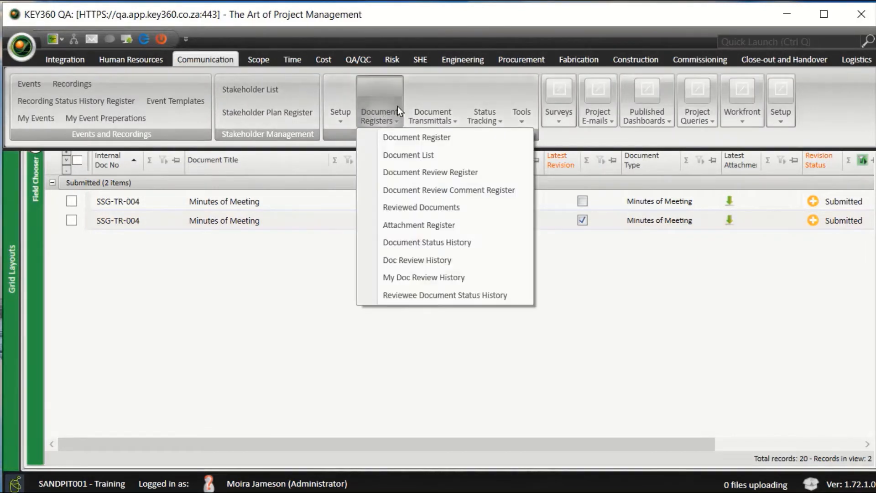
left_click(444, 142)
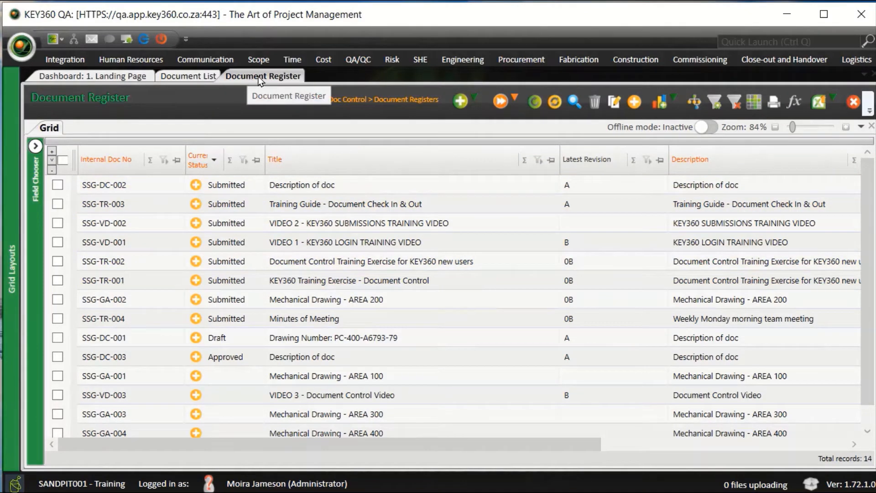
left_click(198, 78)
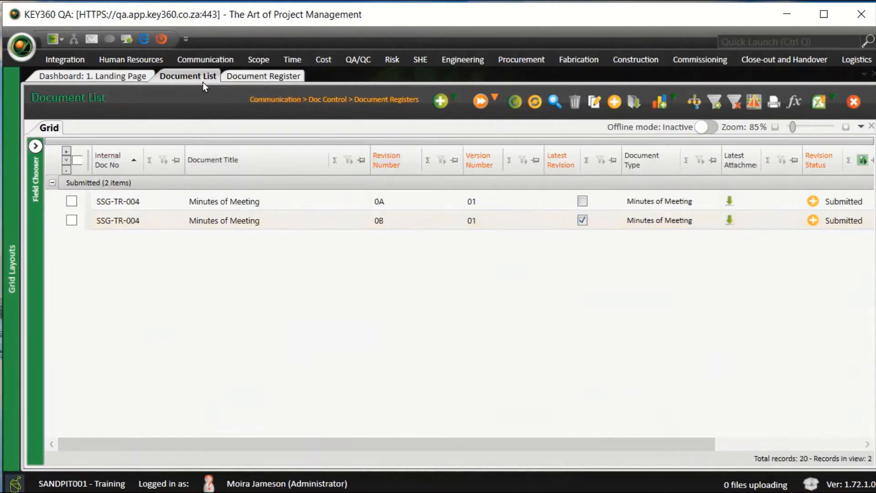
left_click(243, 75)
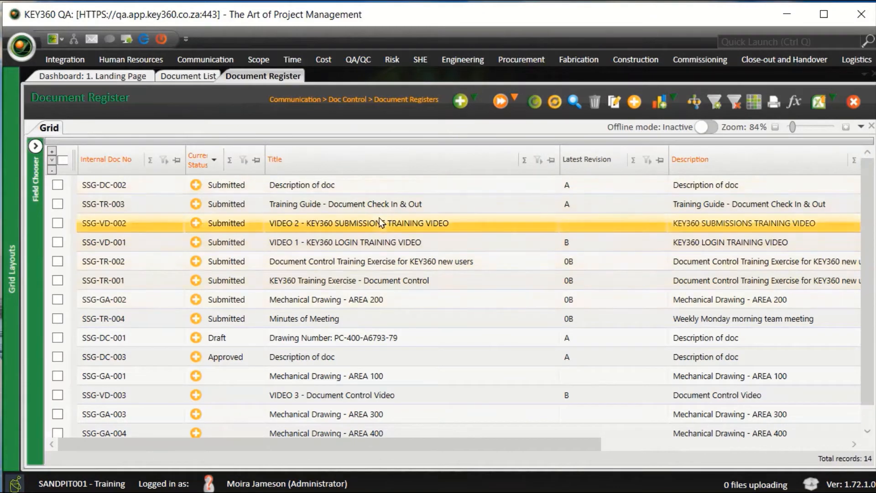
scroll(498, 267, "down", 1)
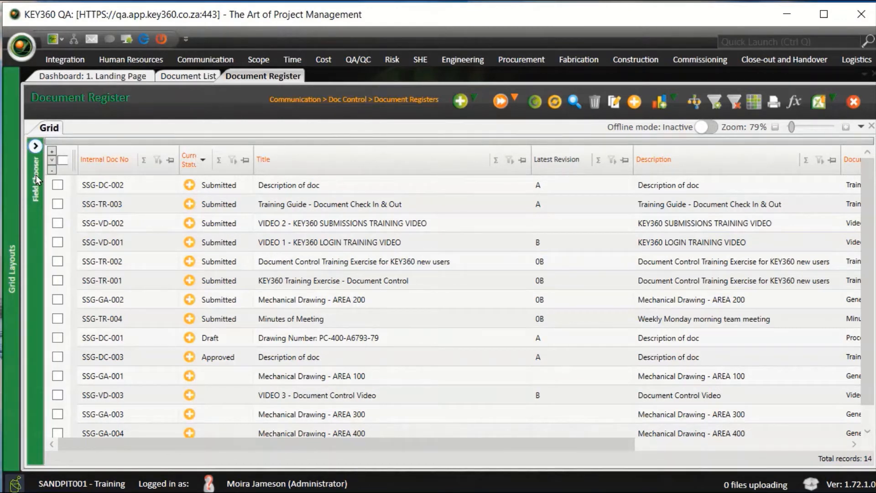
Expand the field chooser and try its alphabetical sorting before returning the fields to the grid order
left_click(35, 147)
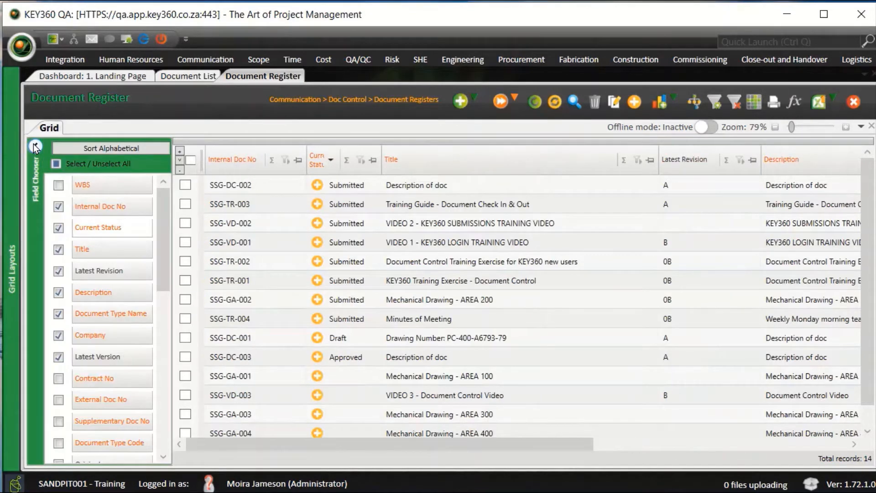
left_click(121, 150)
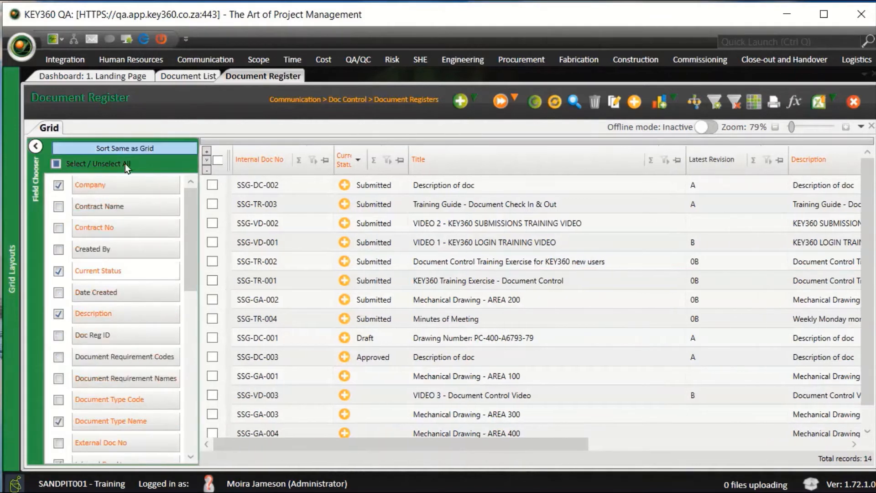
left_click(151, 149)
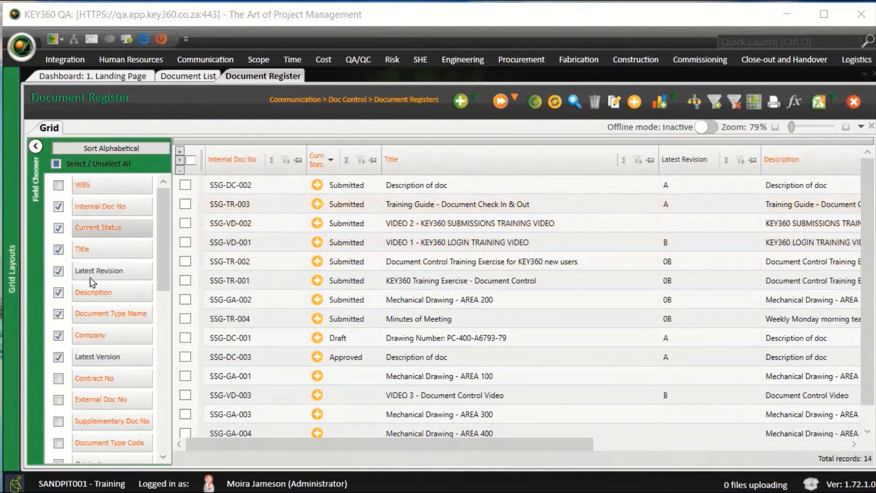
Add the Contract No column to the Document Register grid and refresh the data to load its values
scroll(90, 315, "down", 1)
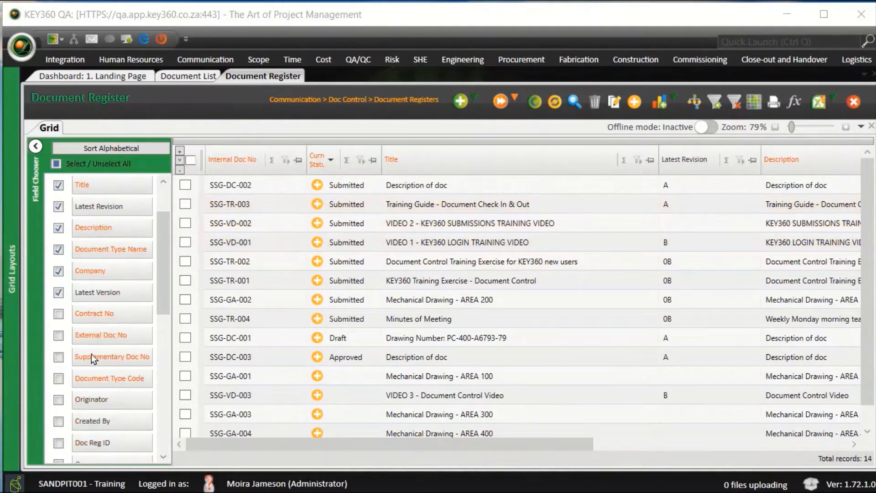
left_click(58, 314)
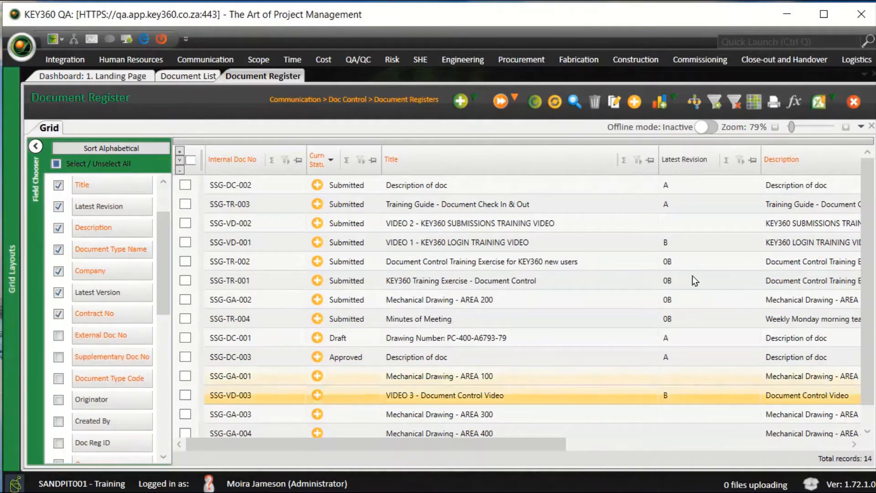
left_click_drag(450, 448, 784, 461)
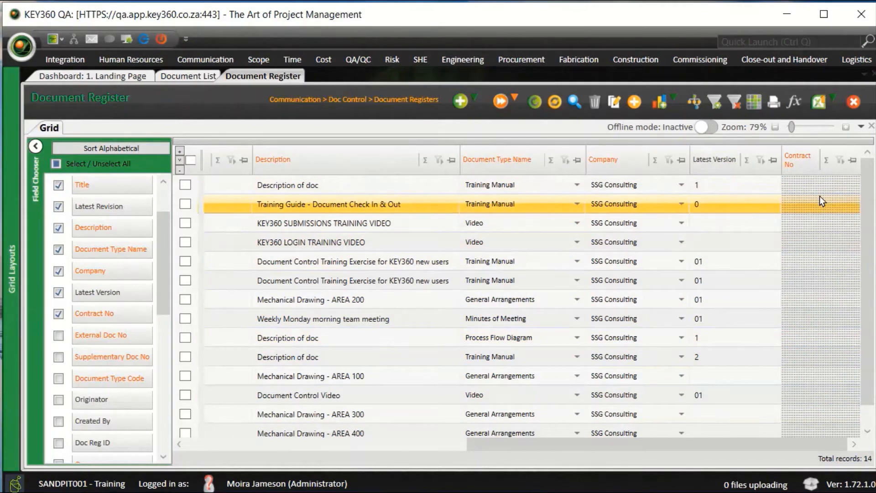
left_click(532, 103)
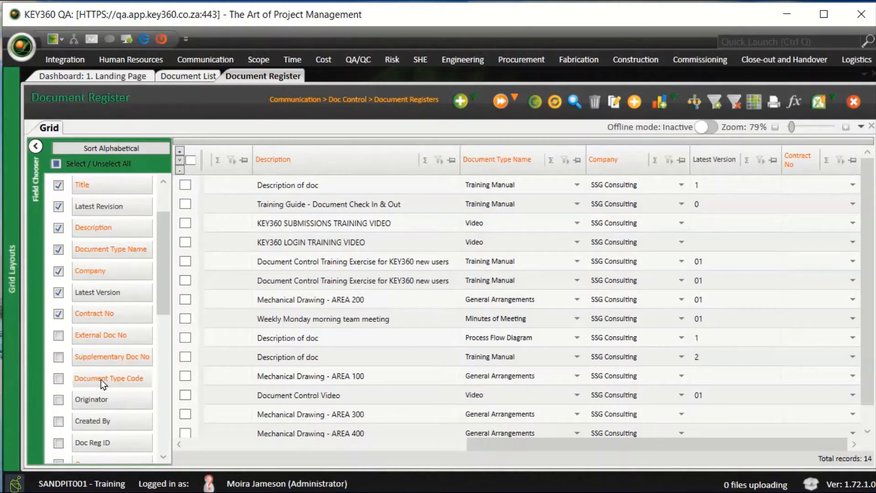
Add the Document Type Code column, place it between Document Type Name and Company, and refresh the grid data
left_click_drag(101, 379, 235, 364)
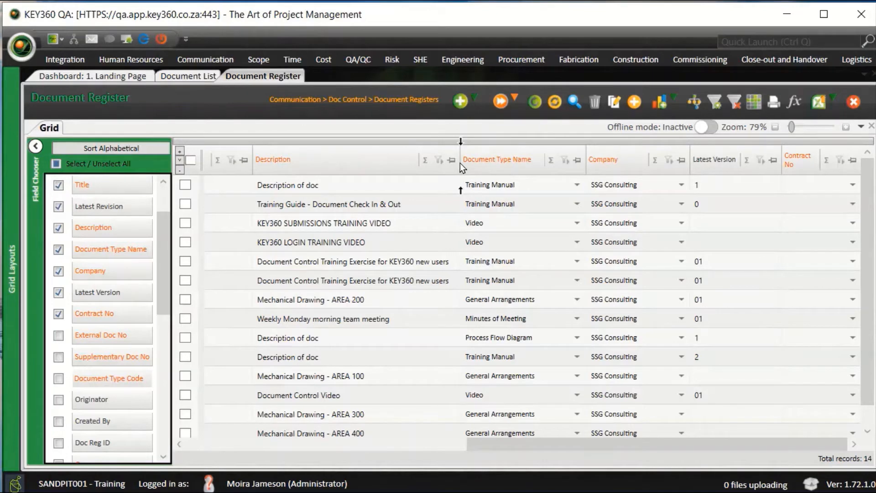
left_click_drag(460, 163, 460, 163)
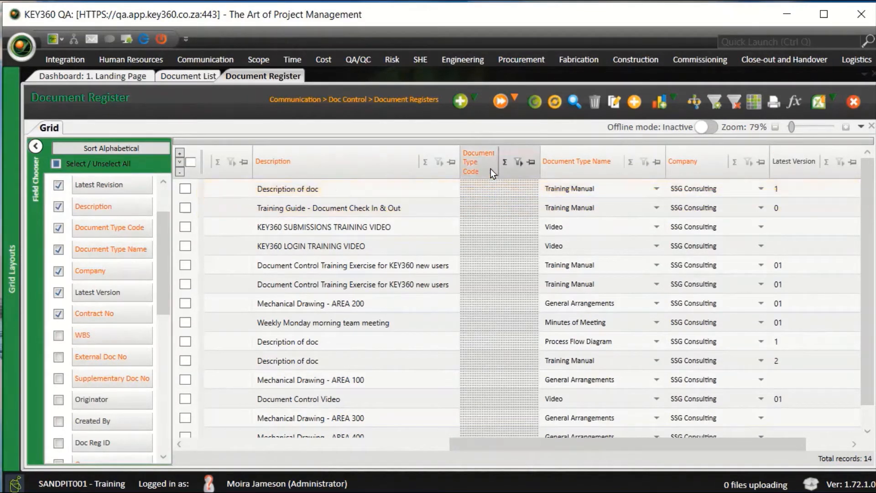
left_click_drag(492, 155, 569, 180)
left_click_drag(683, 170, 683, 171)
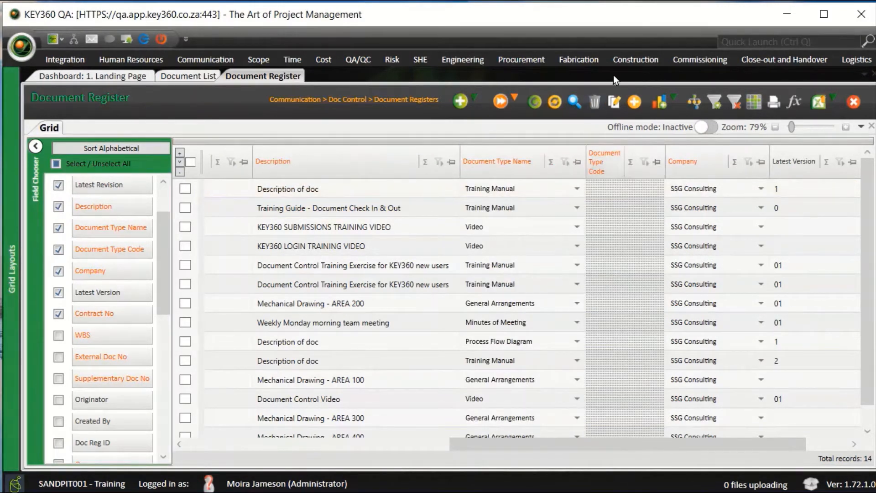
left_click(537, 101)
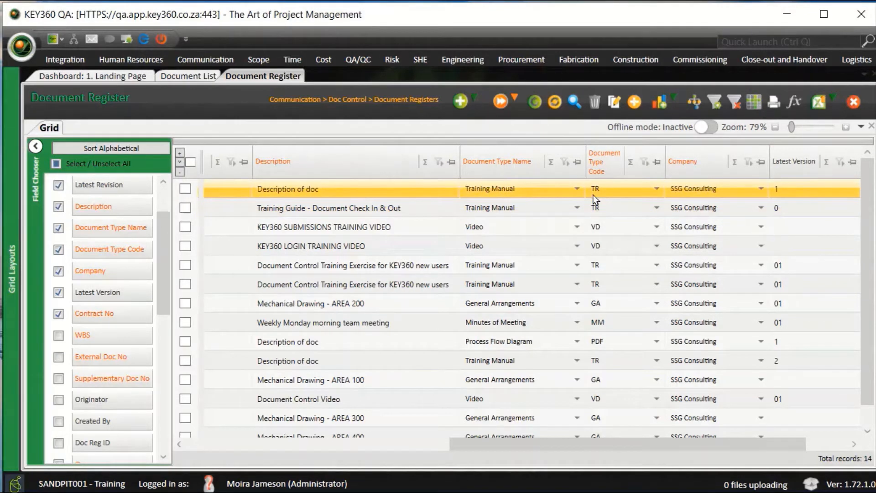
Remove the Latest Version, Company and Description columns from the Document Register grid
left_click(58, 292)
left_click(59, 294)
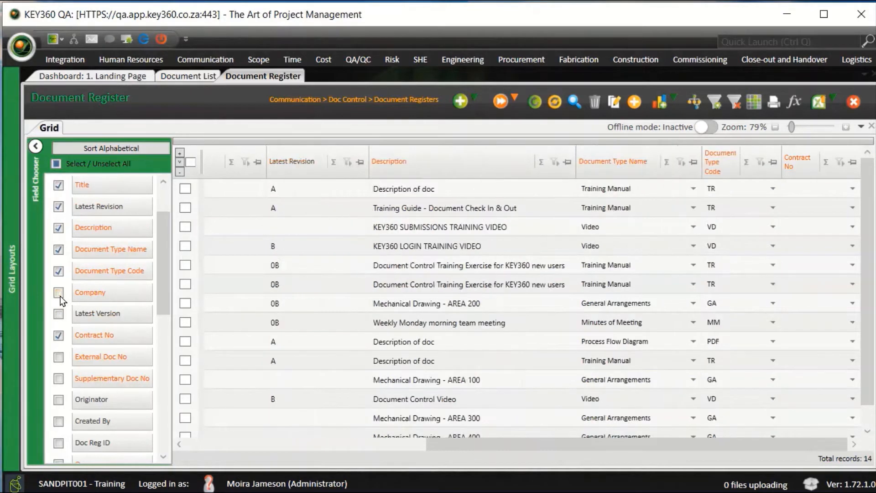
left_click(59, 293)
left_click(59, 293)
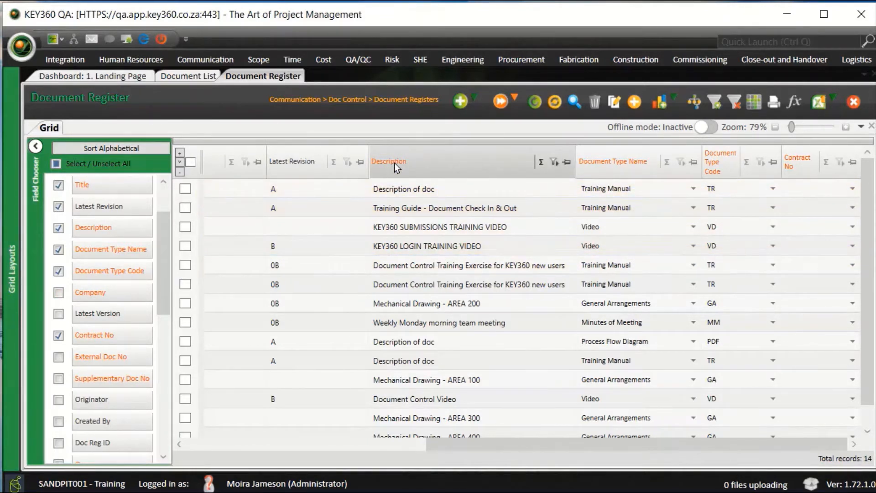
left_click_drag(394, 163, 401, 102)
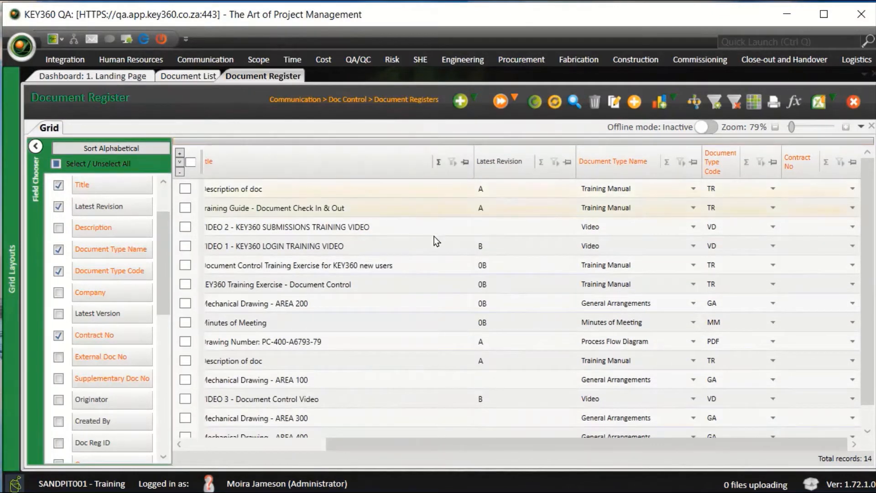
View the document type options available for the "Training Guide - Document Check In & Out" record
left_click(437, 214)
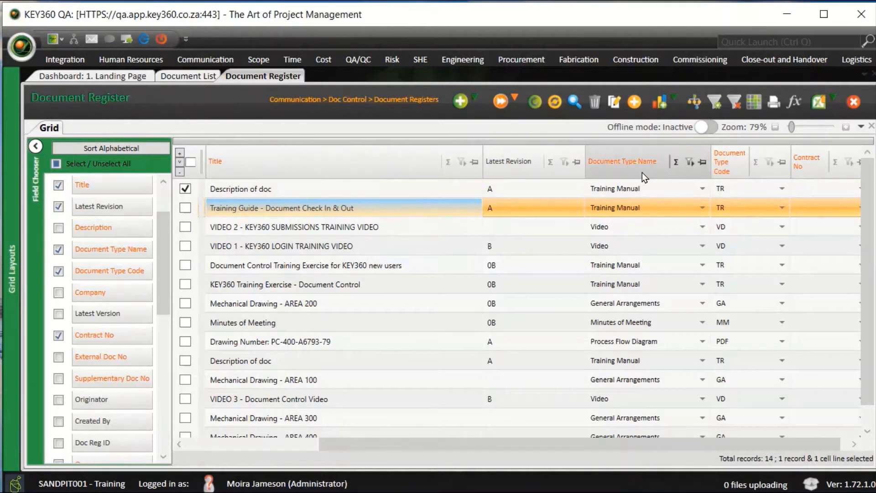
left_click(703, 209)
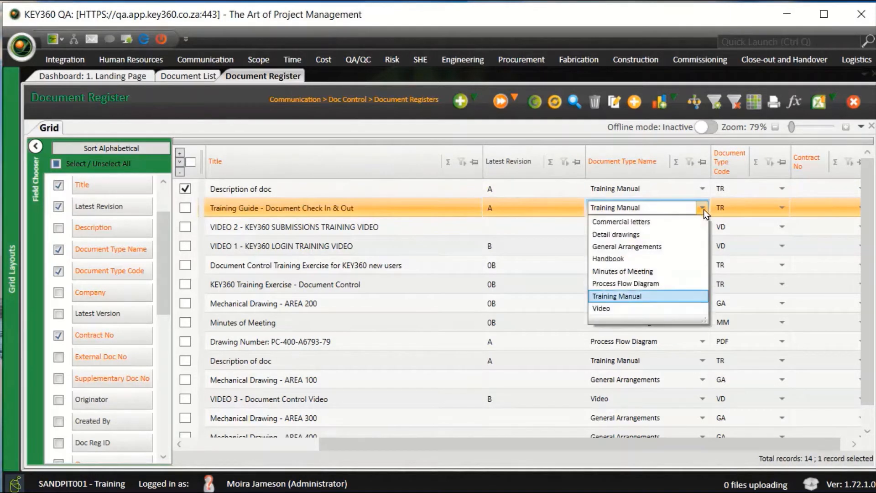
left_click(704, 209)
Append "edit" to the title "Training Guide - Document Check In & Out"
left_click(310, 209)
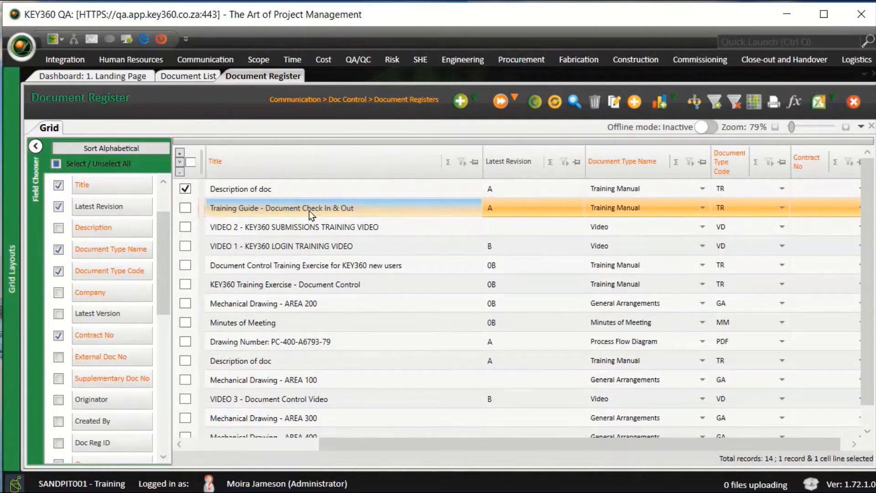
left_click(312, 208)
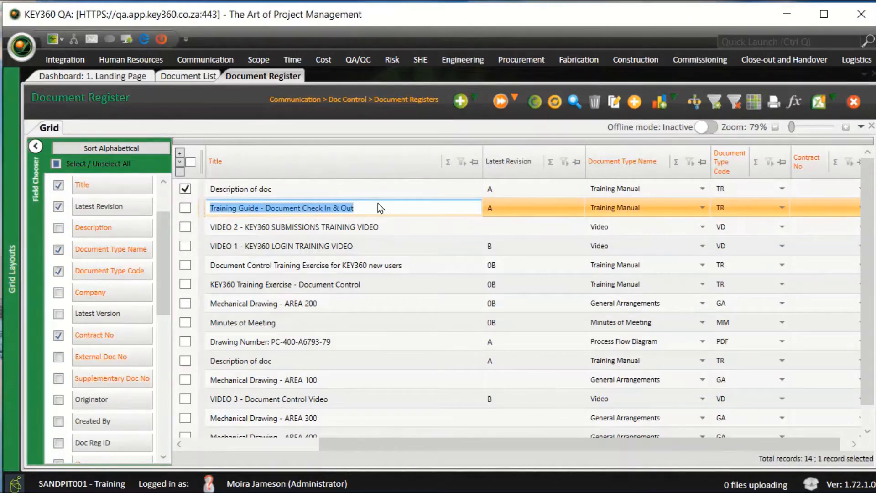
left_click(365, 206)
type("edi")
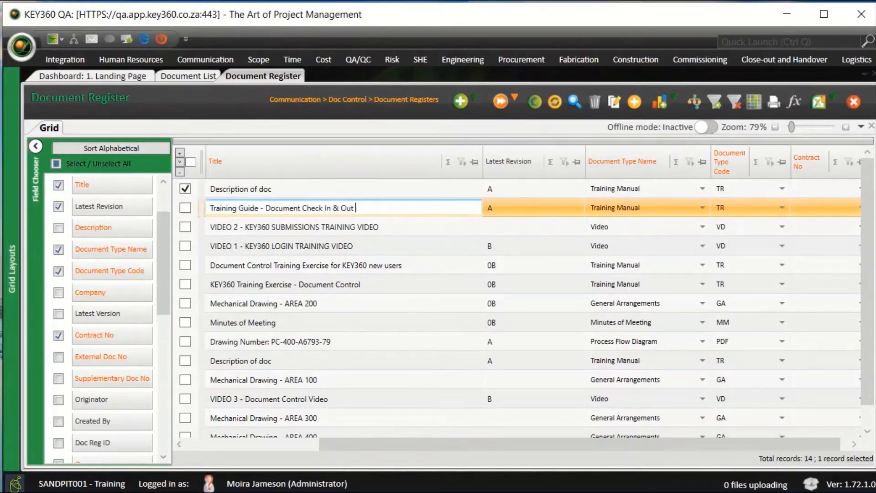
type("t")
left_click(421, 227)
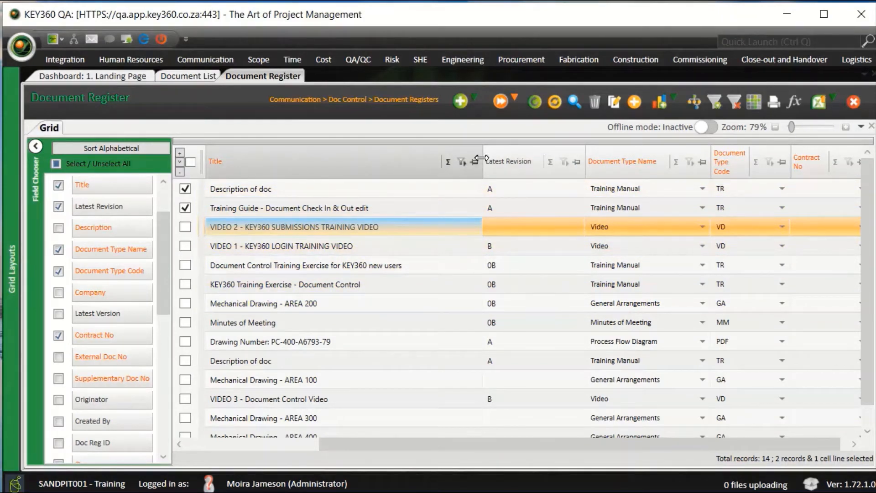
Resize the Title column and reposition the Current Status column between Title and Latest Revision
left_click_drag(482, 159, 510, 164)
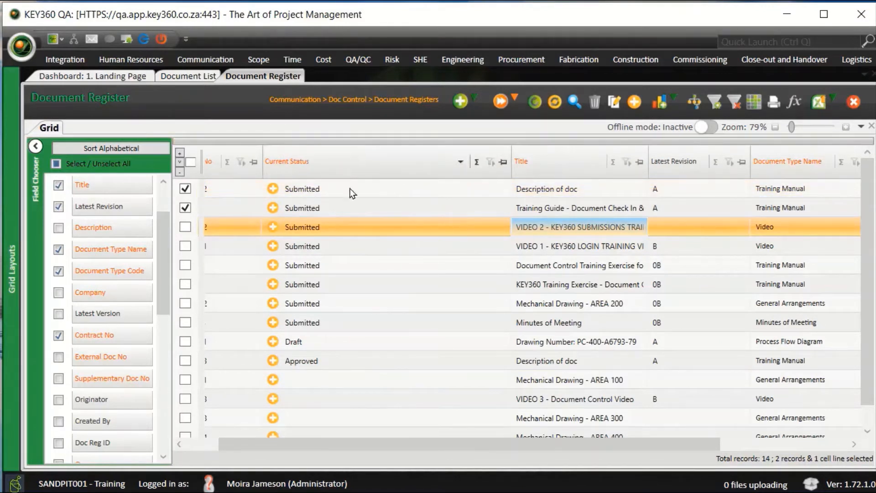
left_click_drag(346, 166, 653, 167)
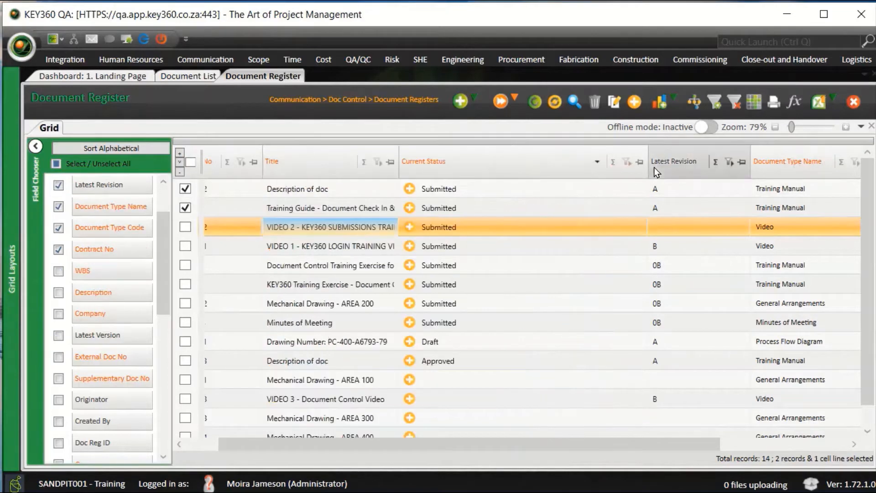
left_click_drag(565, 165, 275, 172)
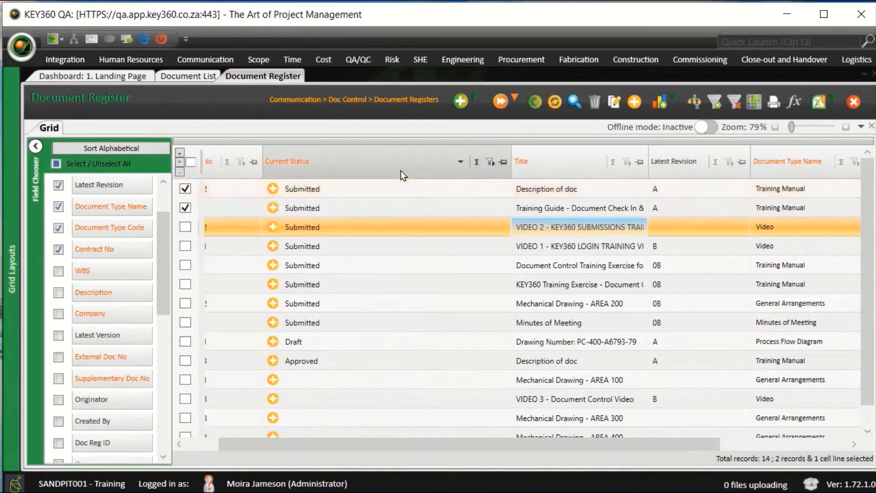
left_click_drag(400, 171, 573, 176)
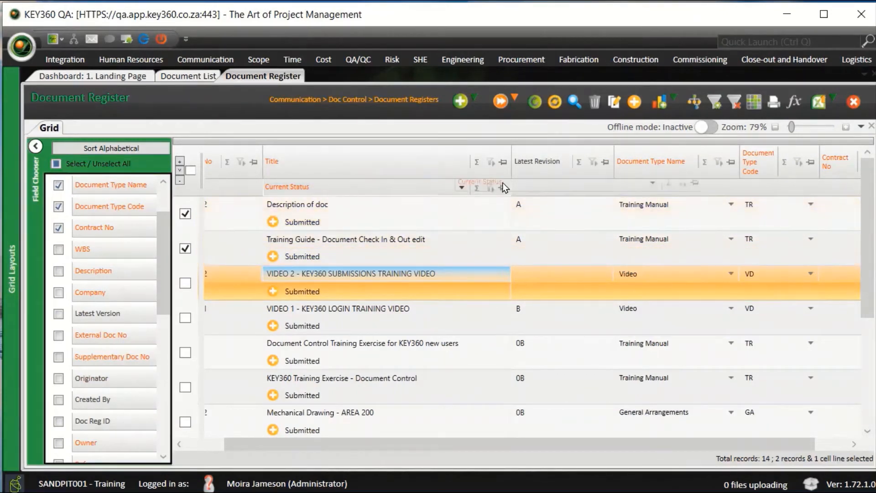
left_click_drag(520, 166, 520, 167)
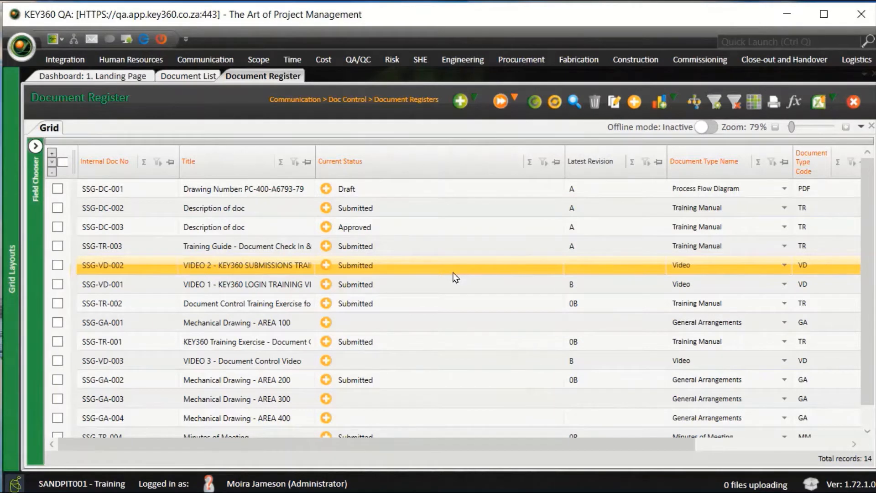
Expand the group-by area above the Document Register grid
left_click(414, 144)
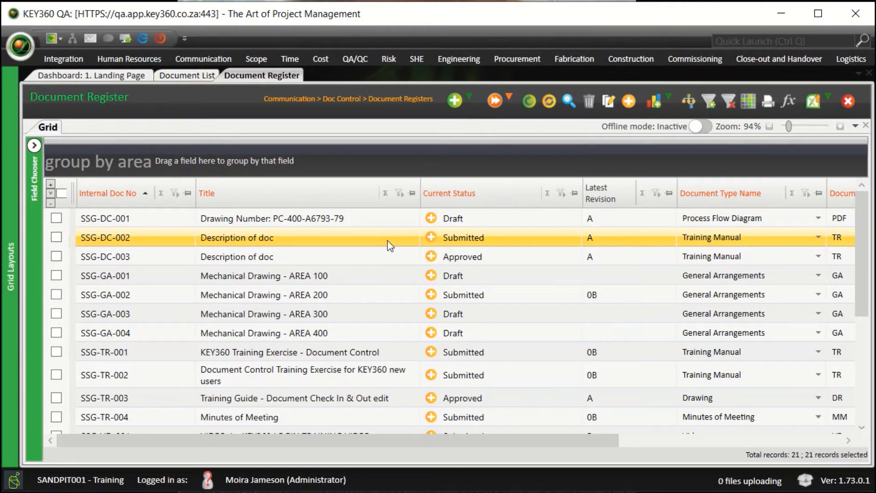
Add the WBS and Area name columns from the SANDPIT001 - Training project categorisation to the Document Register grid
left_click(689, 101)
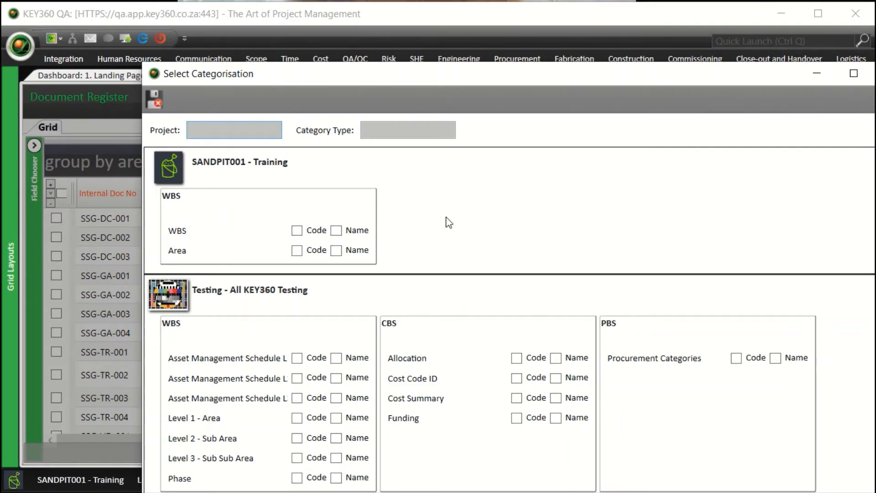
left_click(336, 230)
left_click(336, 250)
left_click(154, 101)
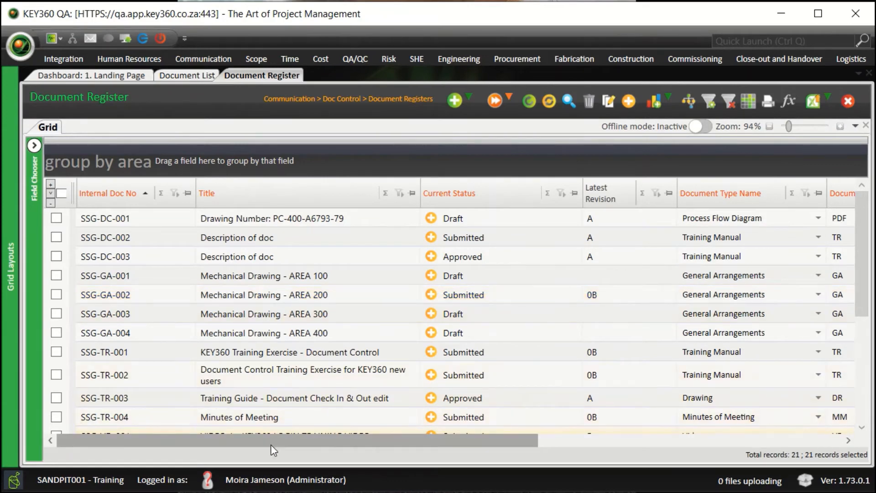
Group the Document Register records by Area, expand all the groups and look through their records
left_click_drag(272, 445, 576, 440)
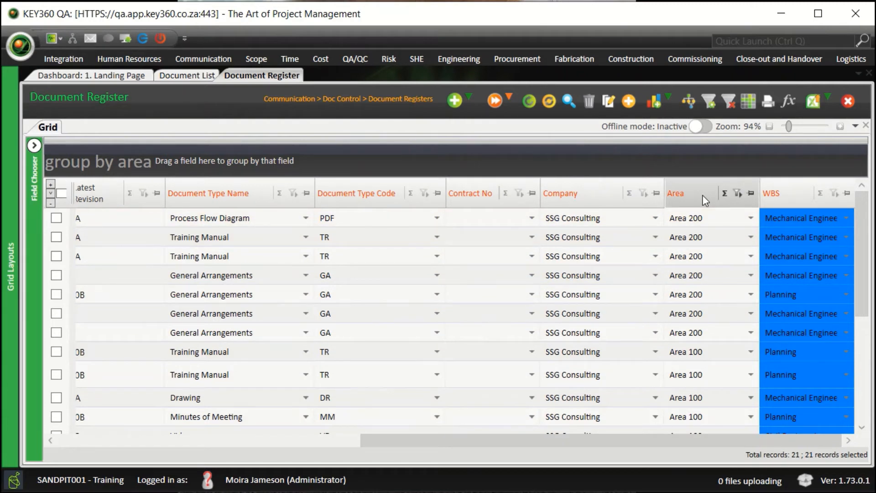
left_click_drag(705, 201, 240, 166)
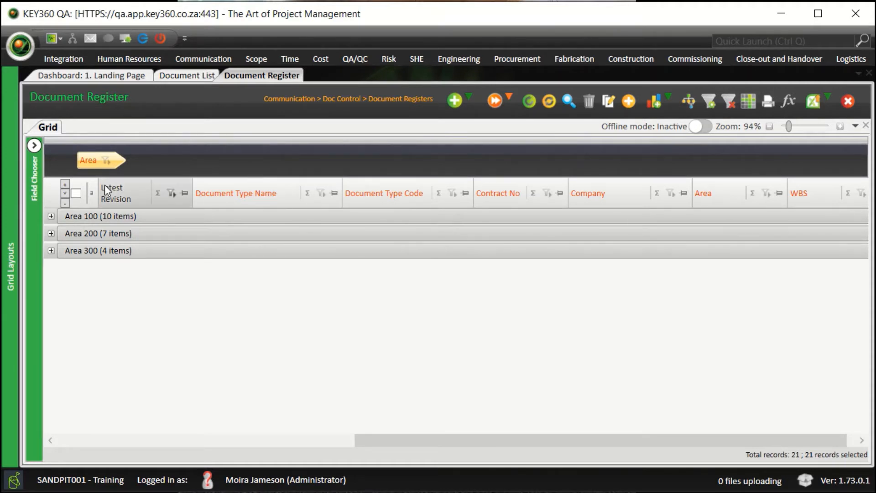
left_click(66, 186)
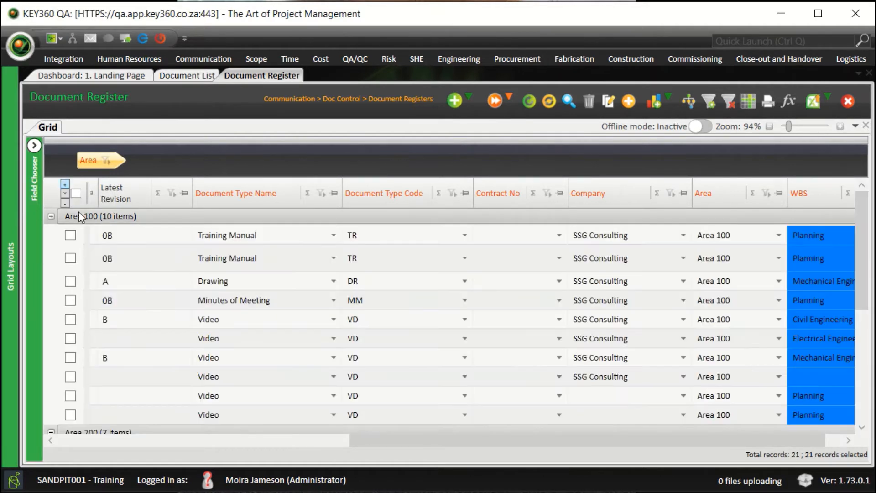
scroll(119, 374, "down", 5)
scroll(118, 369, "up", 5)
Filter the Area grouping so only Area 100 records are shown
left_click(108, 161)
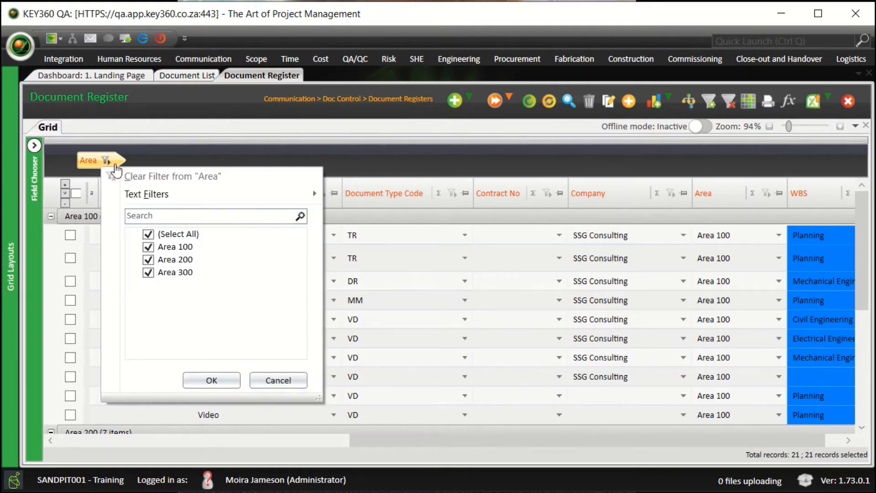
left_click(178, 234)
left_click(181, 248)
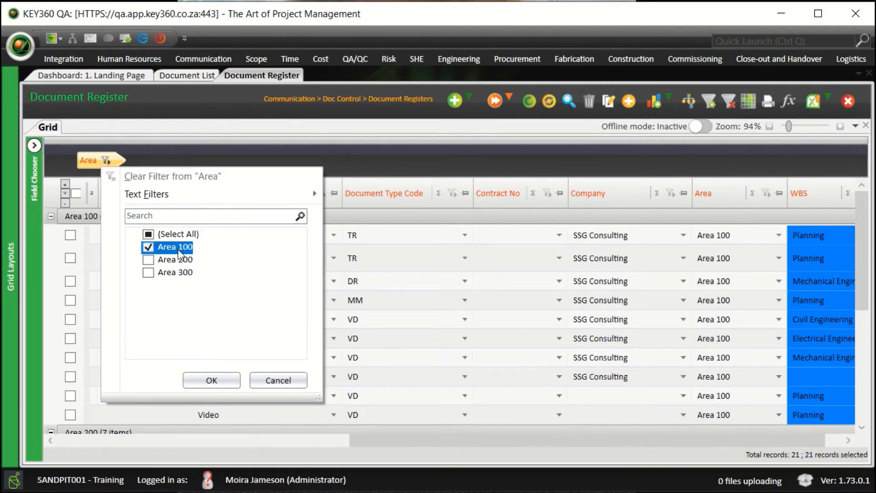
left_click(212, 380)
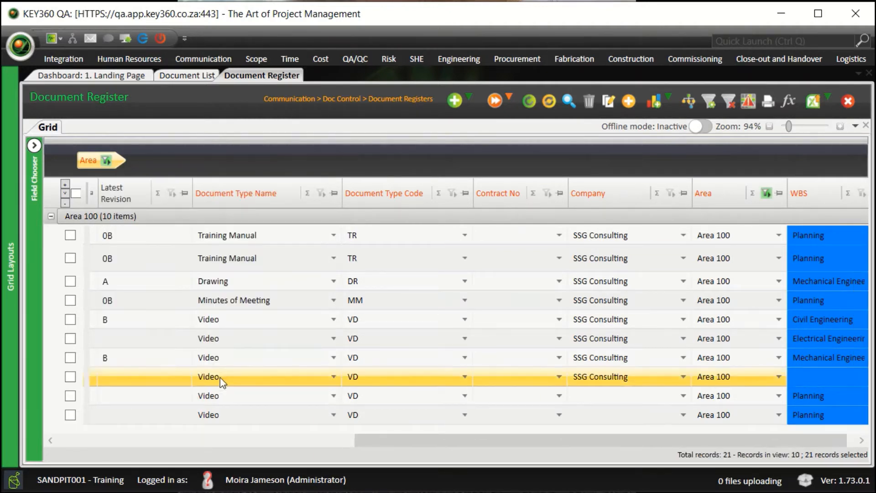
Extend the Area filter to include Area 200 and look through the records, and clear the Area filter
left_click(106, 160)
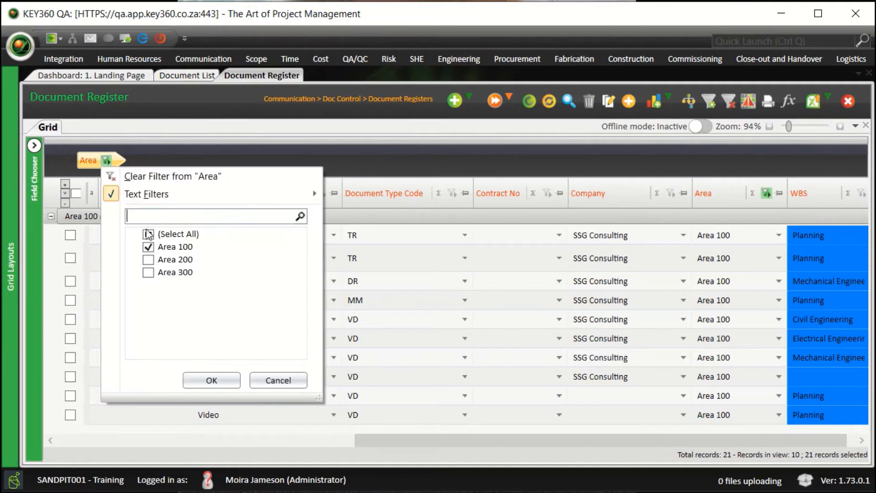
left_click(175, 259)
left_click(211, 380)
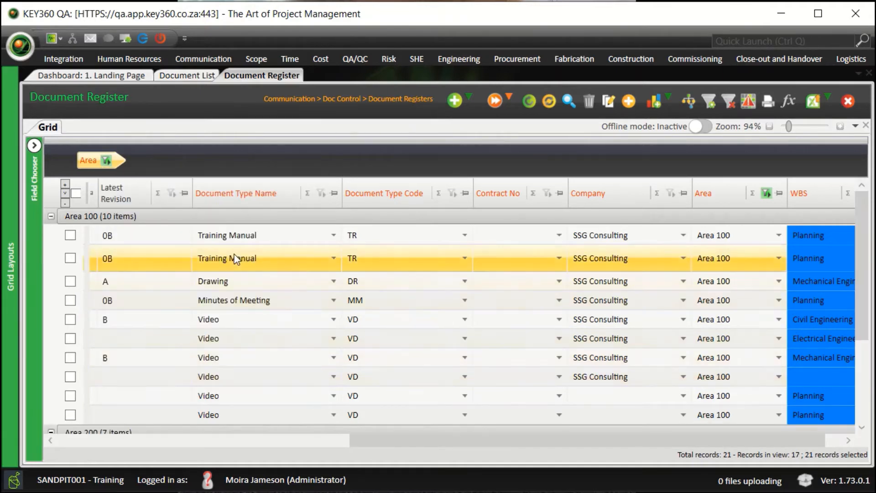
scroll(215, 261, "down", 3)
scroll(215, 261, "up", 3)
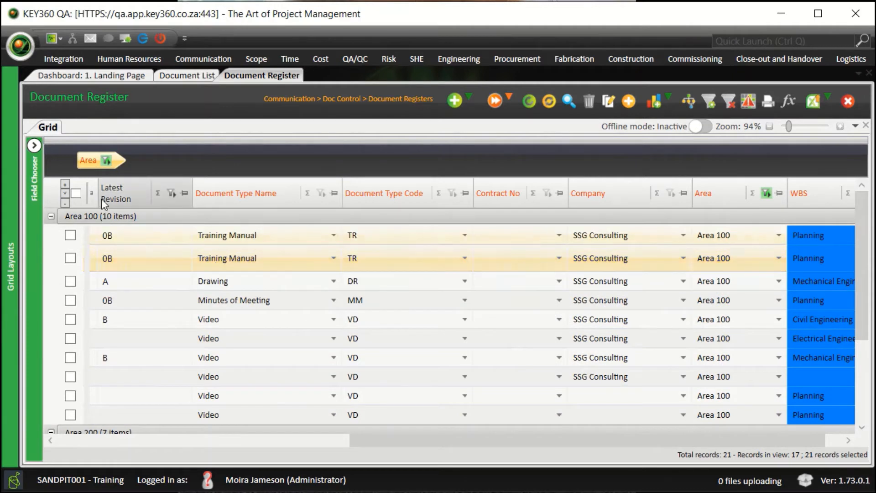
left_click(107, 160)
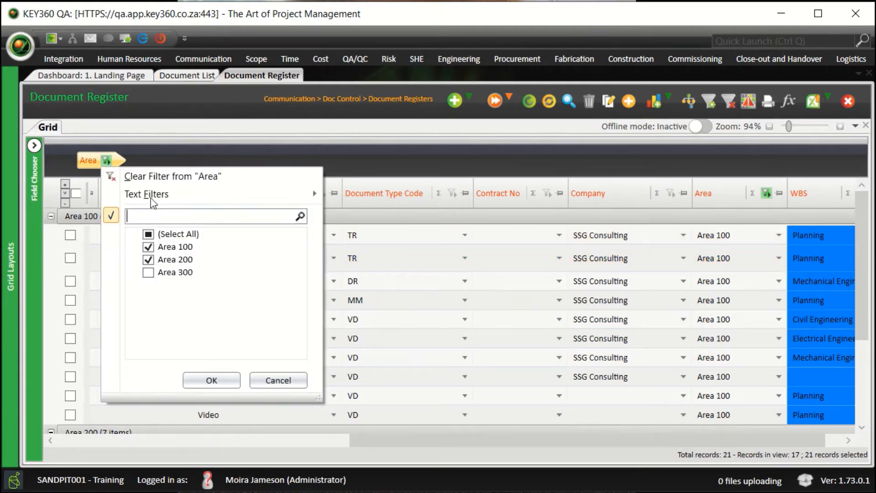
left_click(153, 179)
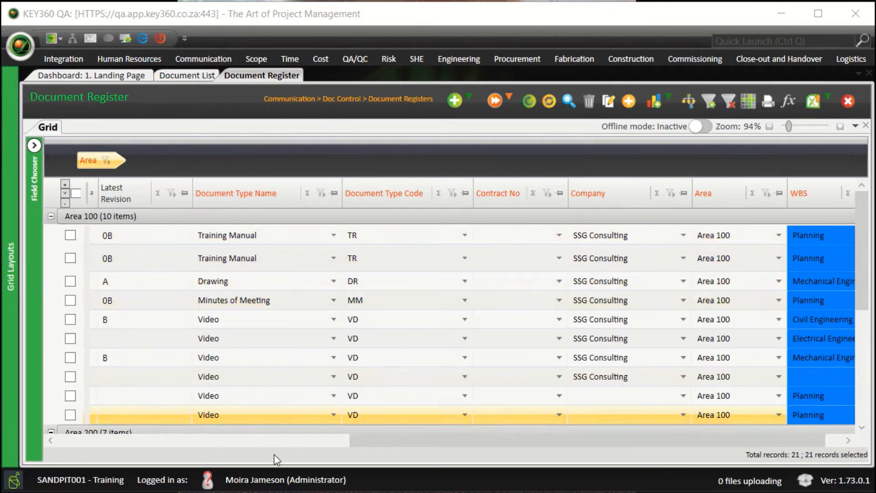
Add WBS to the grouping, place it ahead of Area and expand all the groups
left_click(284, 436)
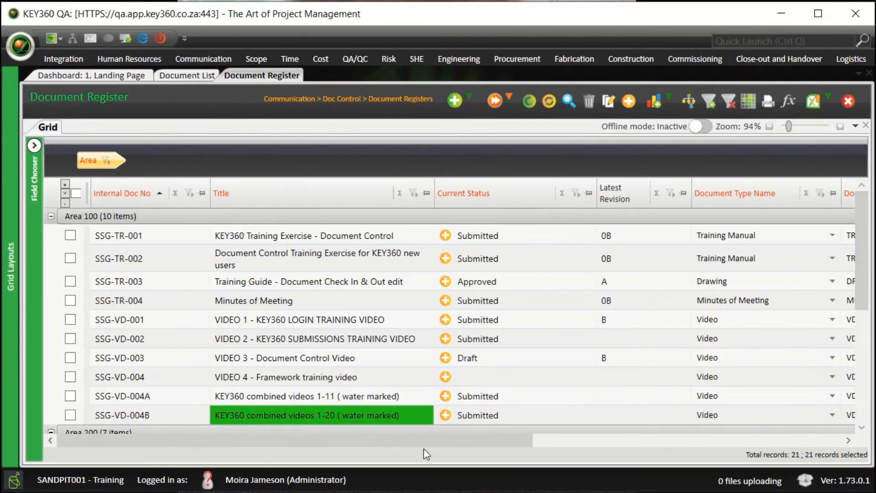
left_click(568, 445)
left_click_drag(780, 200, 145, 152)
left_click_drag(544, 438, 219, 438)
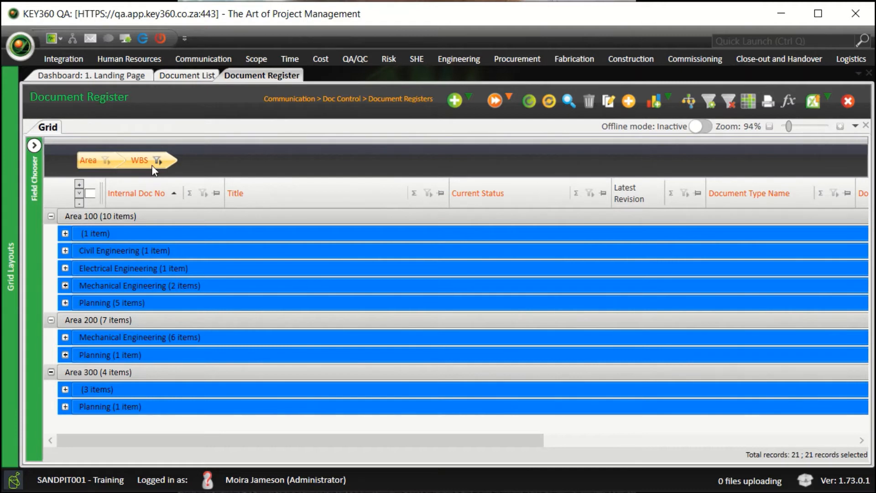
left_click_drag(143, 164, 64, 144)
left_click(80, 193)
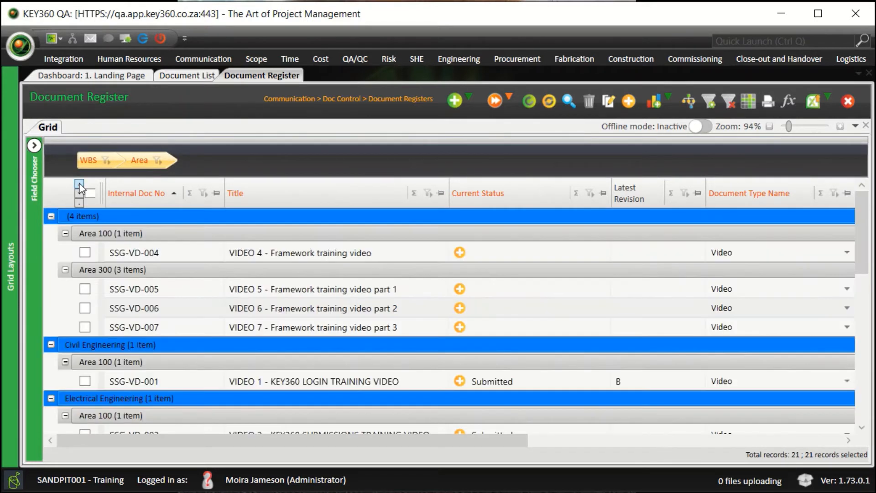
Switch the group display to the WBS level, and expand it down to the Area level
left_click(80, 194)
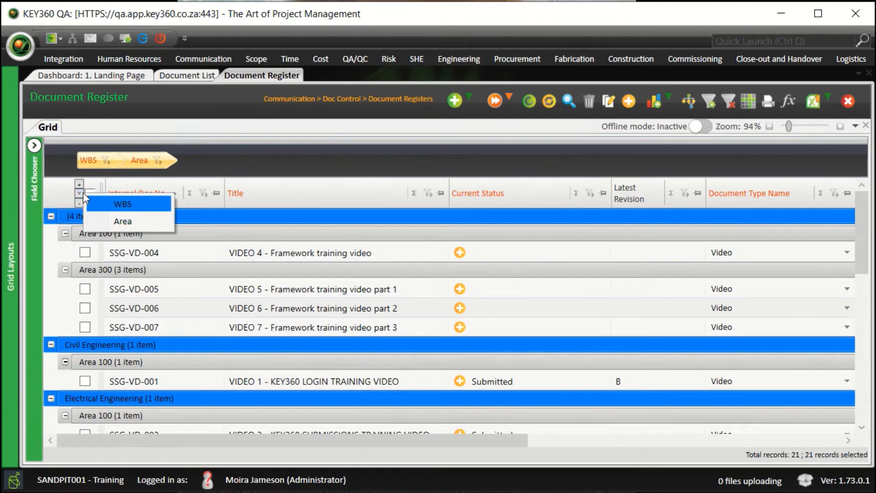
left_click(108, 202)
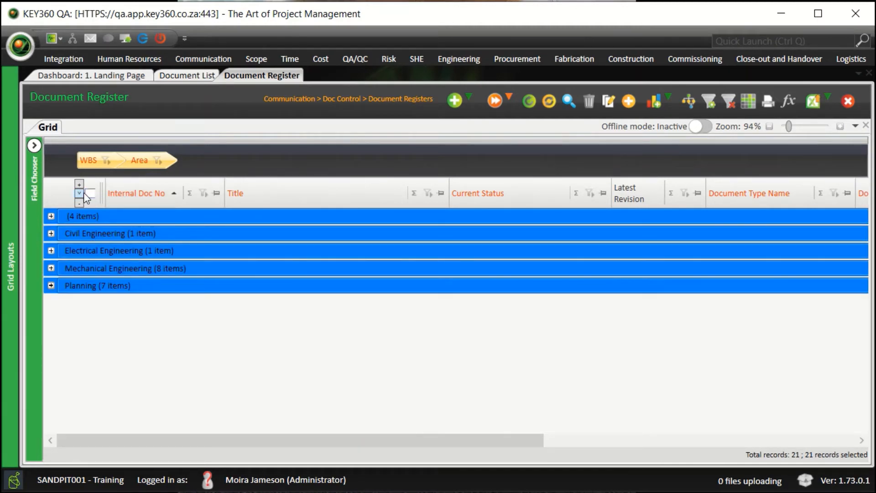
left_click(79, 193)
left_click(115, 221)
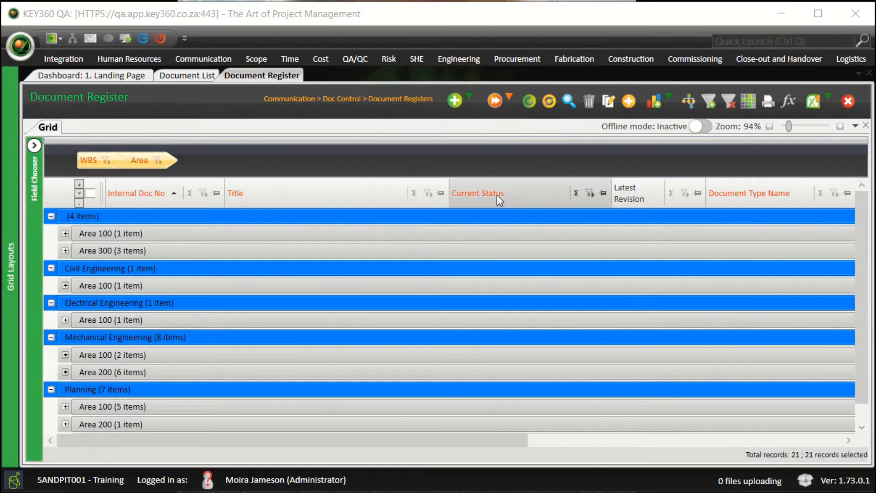
Add Current Status as the first grouping level ahead of WBS and Area, and expand the groups down to the Area level
left_click_drag(497, 196, 292, 156)
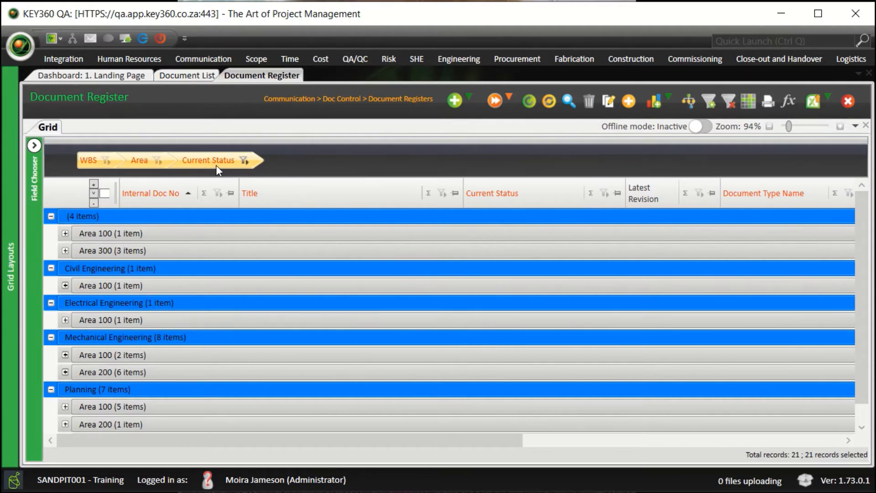
left_click_drag(209, 159, 87, 162)
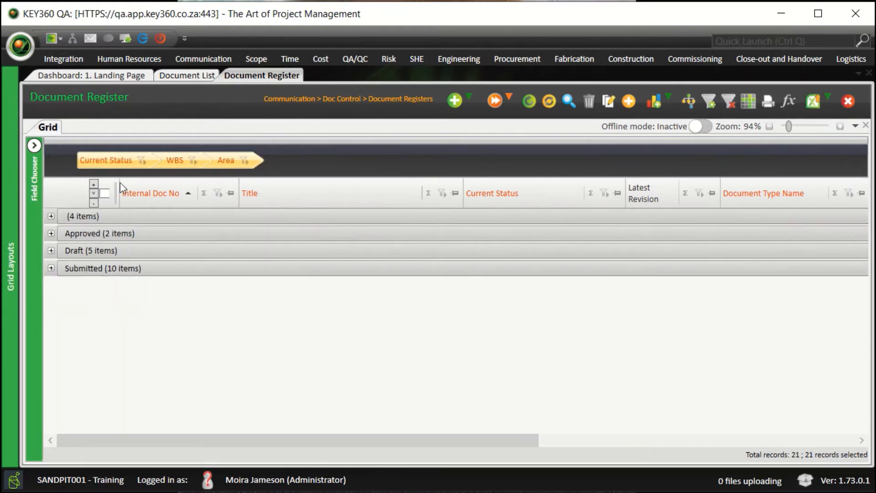
left_click(93, 193)
left_click(109, 219)
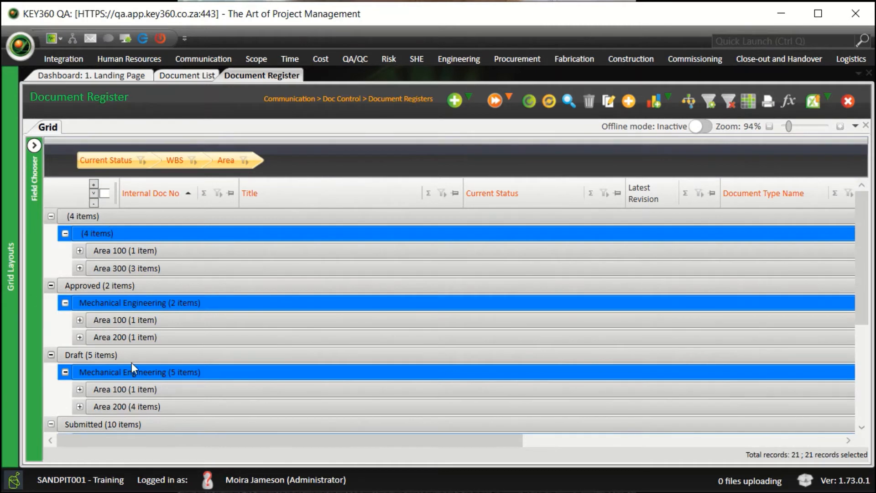
Move WBS ahead of Current Status in the grouping and expand the groups down to the Area level
left_click_drag(172, 160, 54, 158)
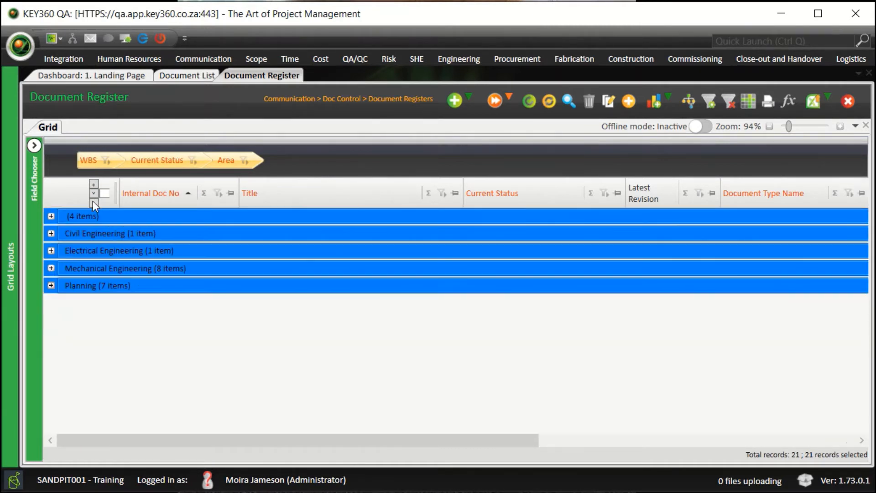
left_click(94, 193)
left_click(122, 243)
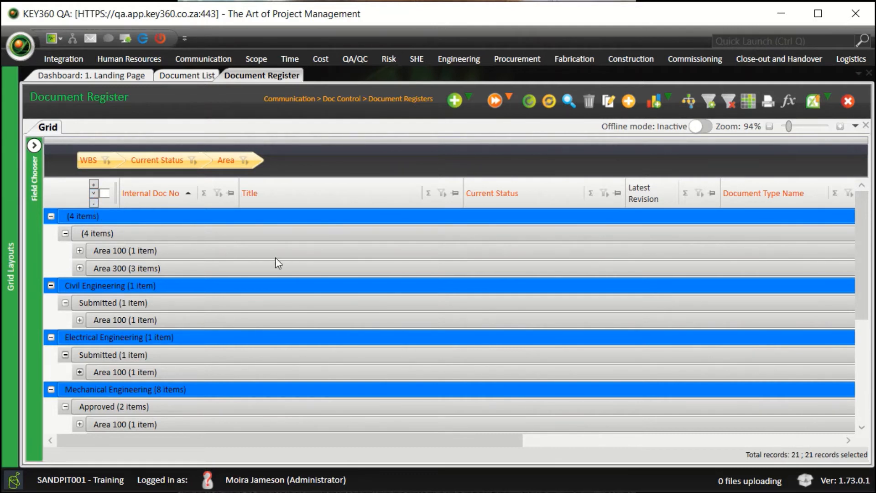
Reorder the grouping levels to Area, Current Status and WBS
left_click_drag(161, 158, 82, 151)
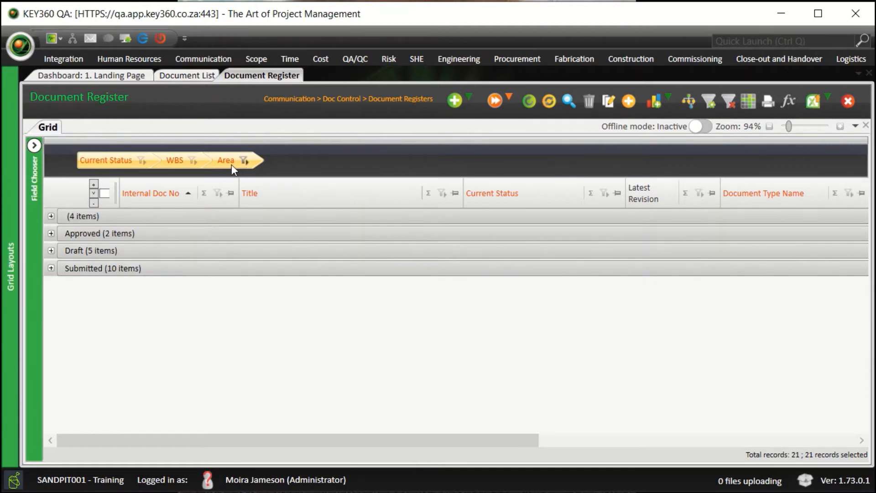
left_click_drag(229, 162, 75, 157)
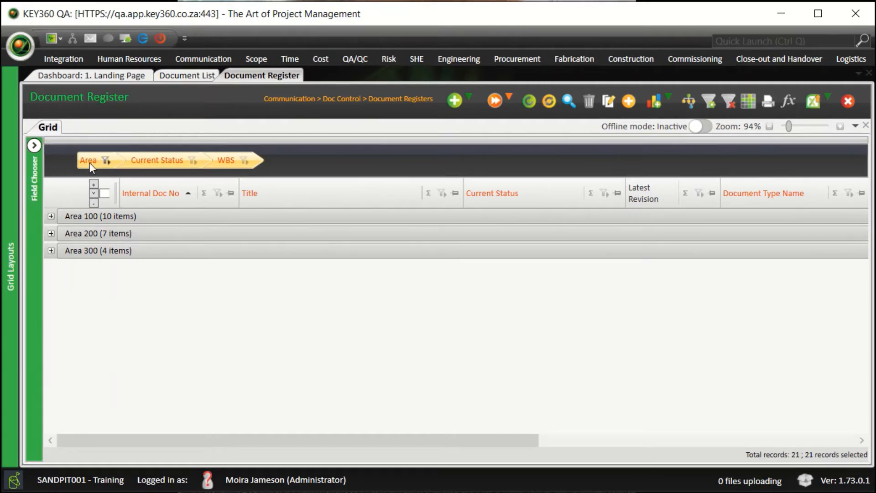
Remove all fields from the grouping and collapse the group-by area above the grid
left_click_drag(89, 162, 144, 104)
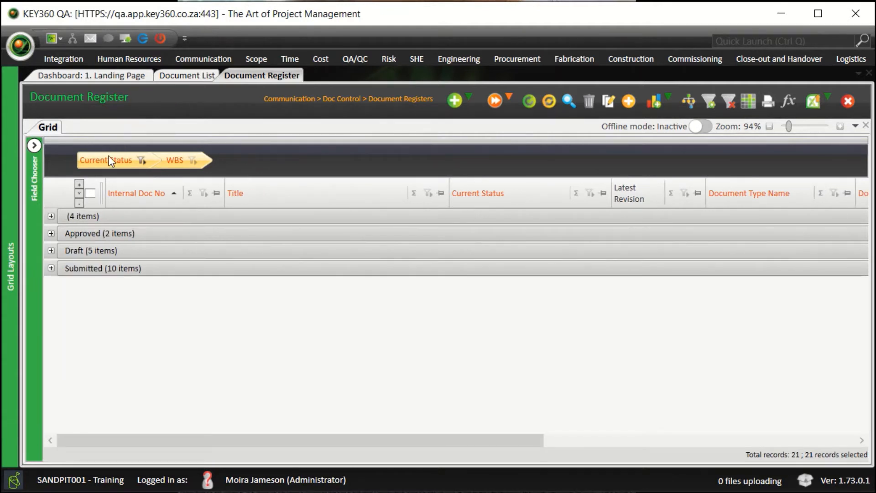
left_click_drag(108, 163, 140, 70)
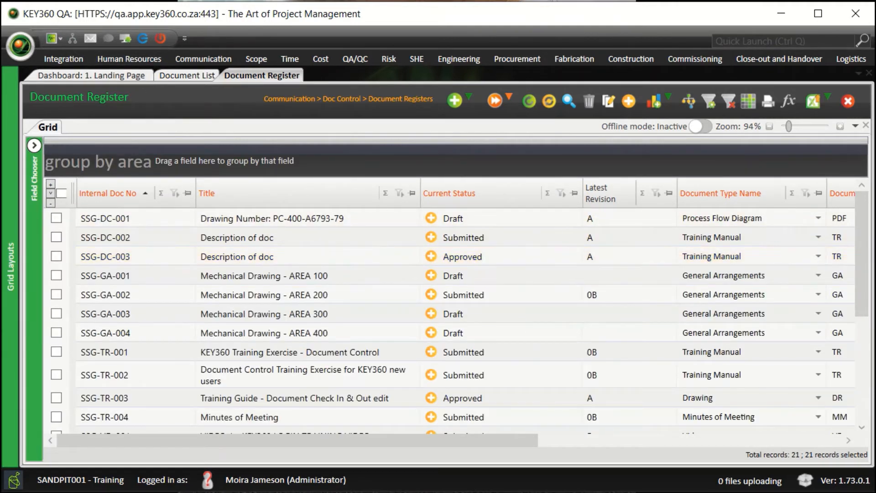
left_click(262, 143)
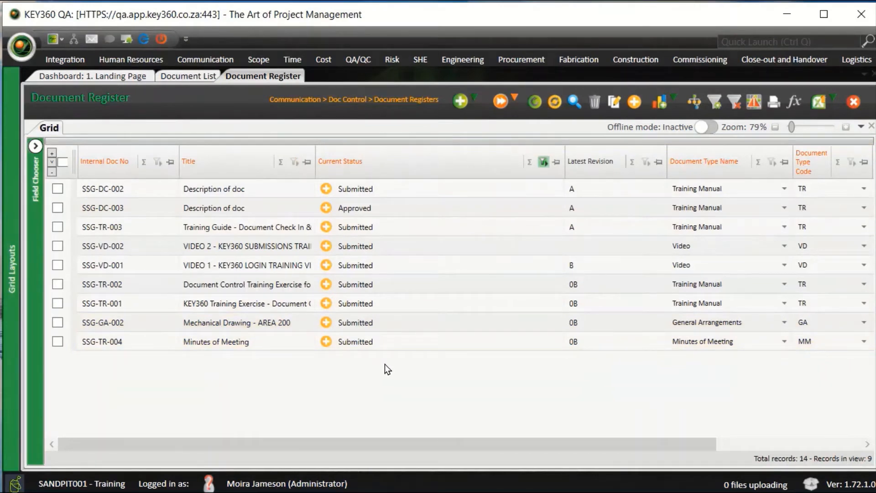
Filter the Current Status column by searching its values for "approved" and applying the match
left_click(544, 162)
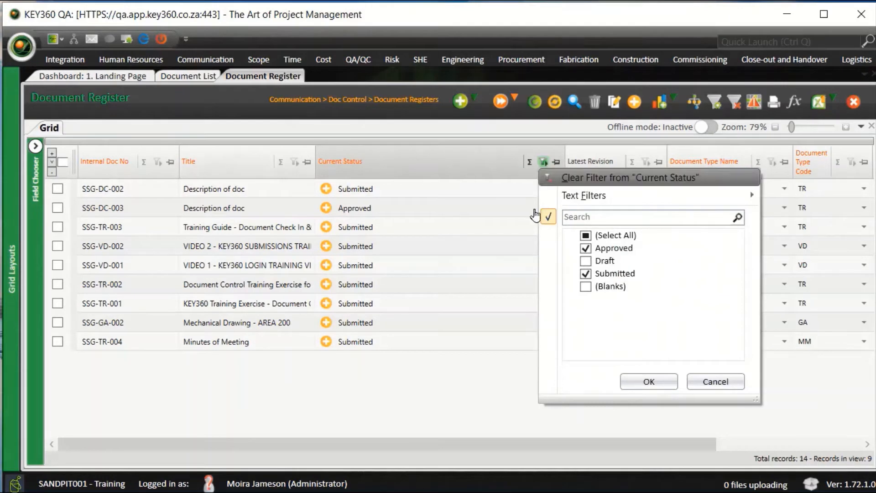
left_click(593, 216)
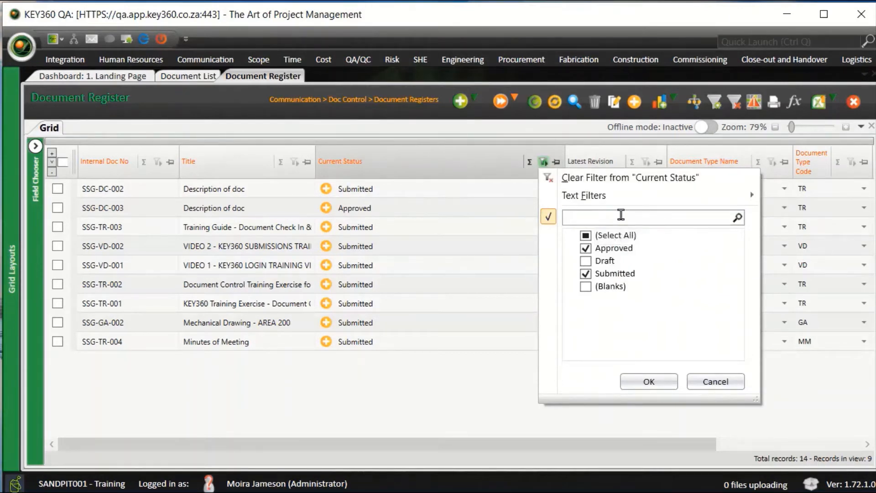
type("appr")
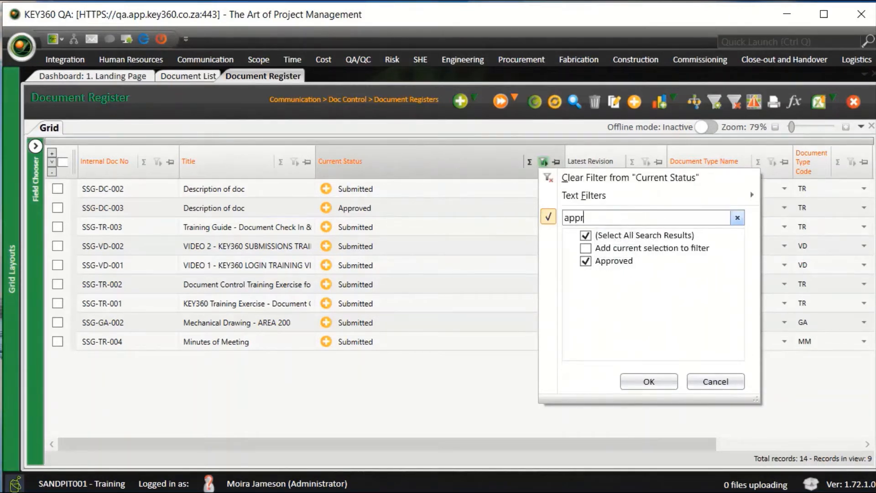
type("oved")
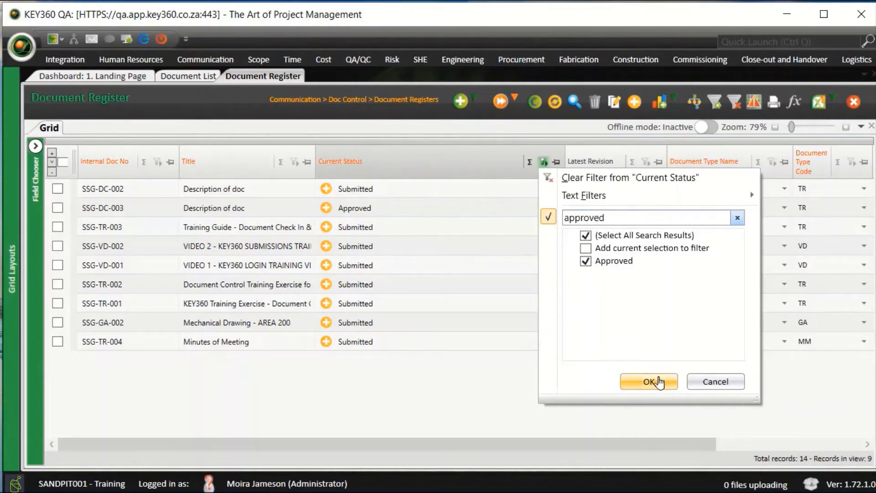
left_click(660, 382)
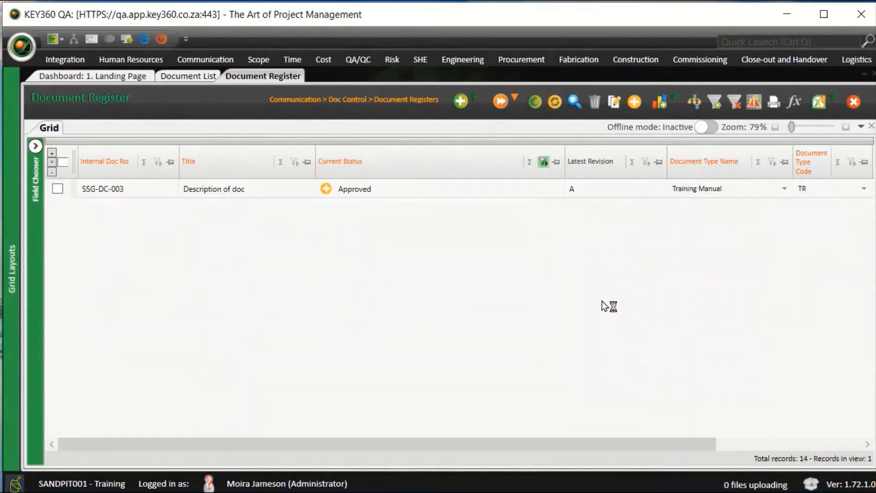
Clear the filter from the Current Status column
left_click(543, 162)
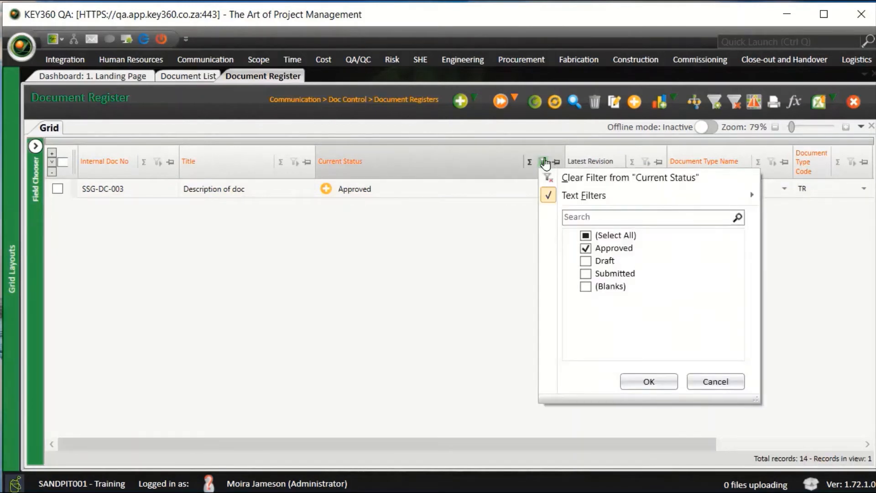
left_click(660, 178)
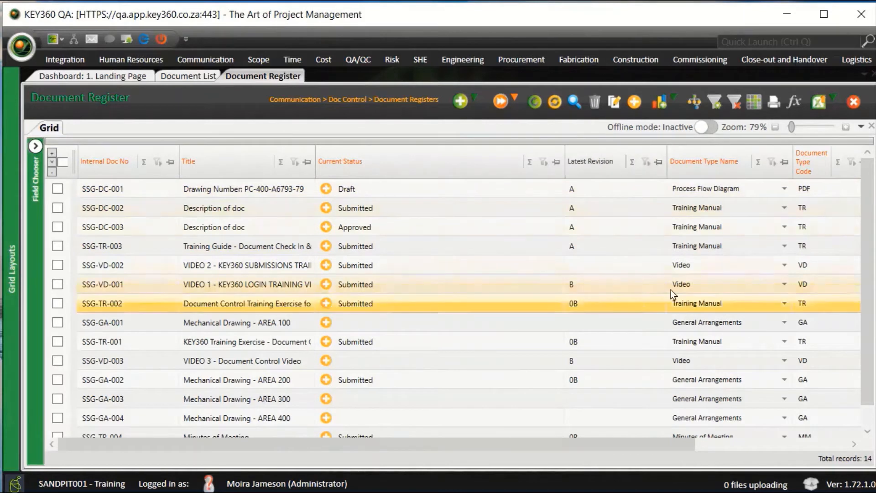
left_click(735, 249)
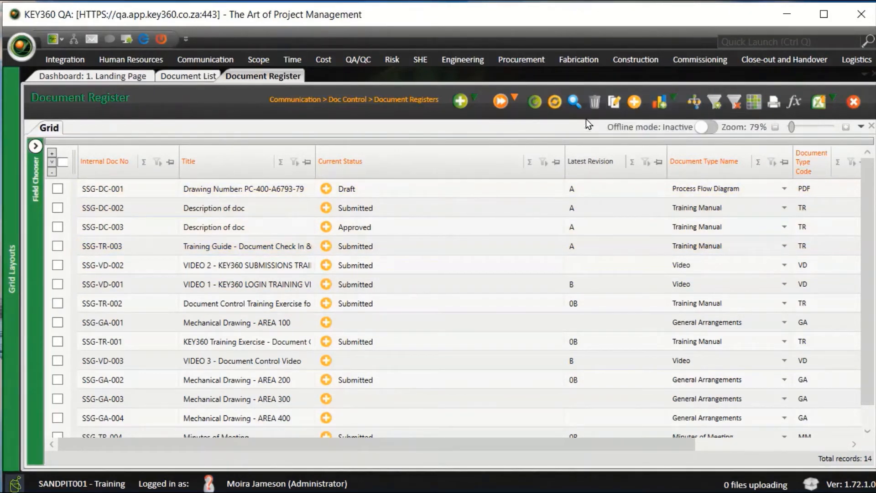
Search within the grid for "PC", select the matching record and clear the search
left_click(575, 94)
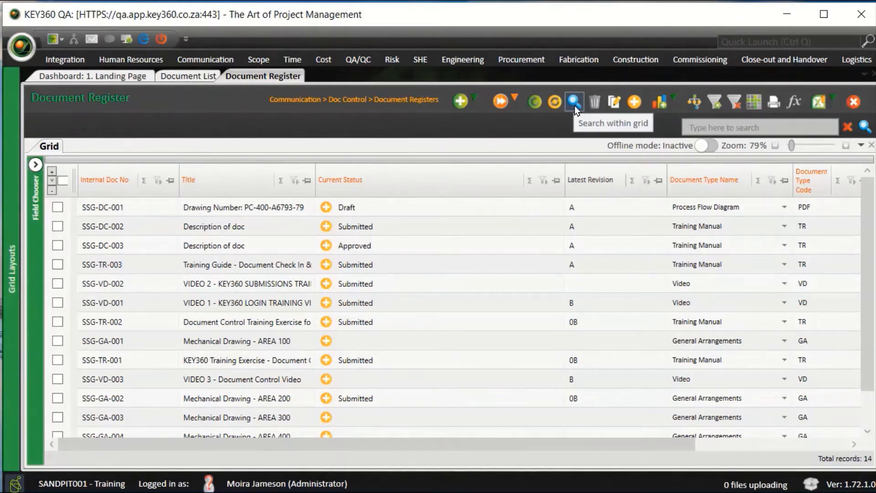
left_click(750, 121)
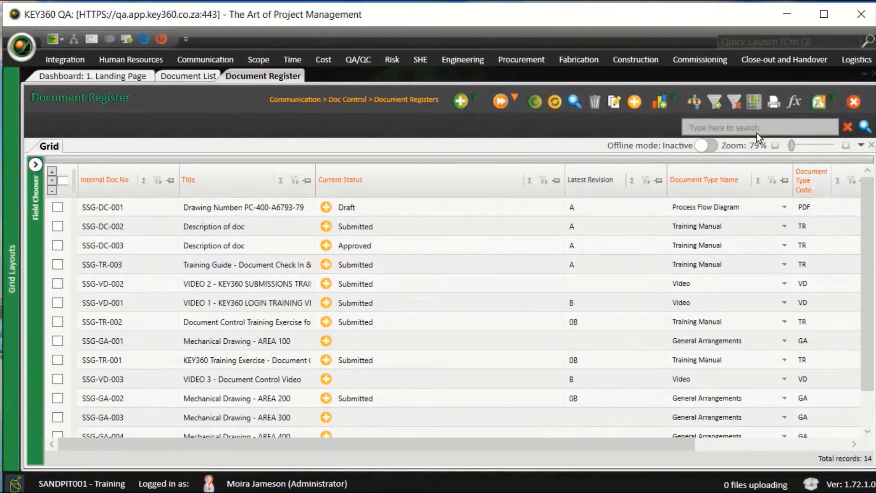
type("PC")
key("Return")
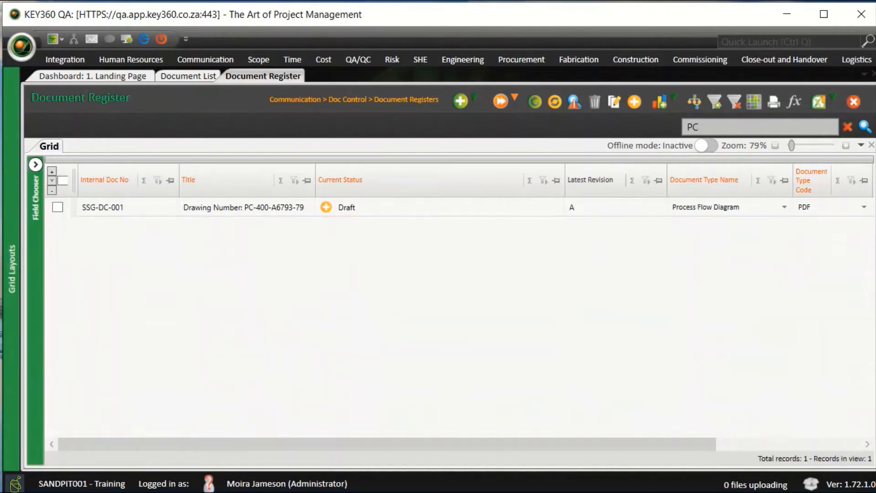
left_click(244, 210)
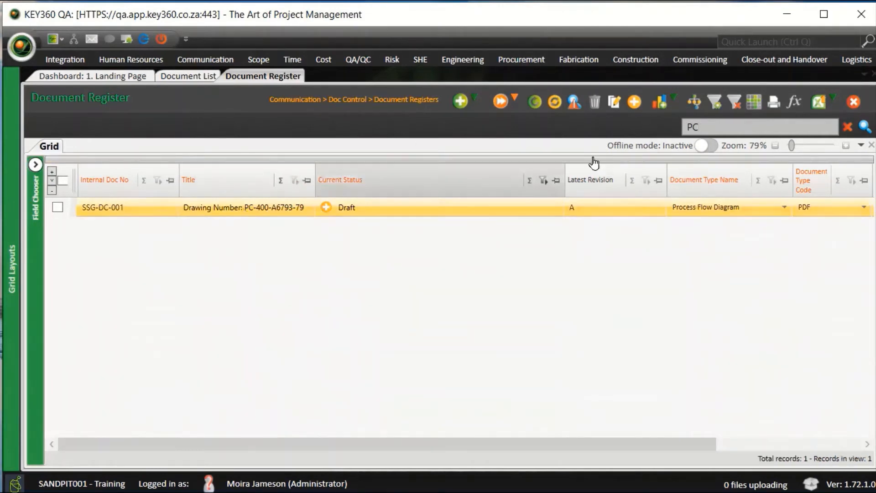
left_click(847, 128)
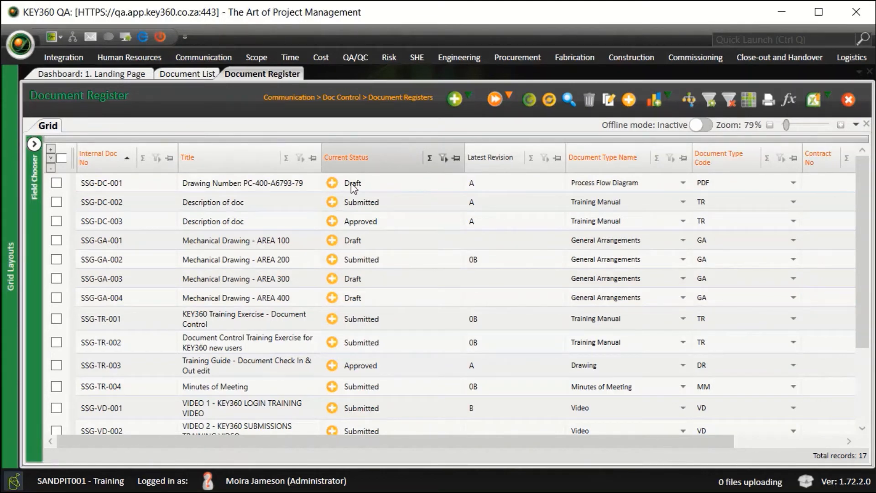
Add the Description field as a grid column and collapse the Field Chooser
left_click(35, 144)
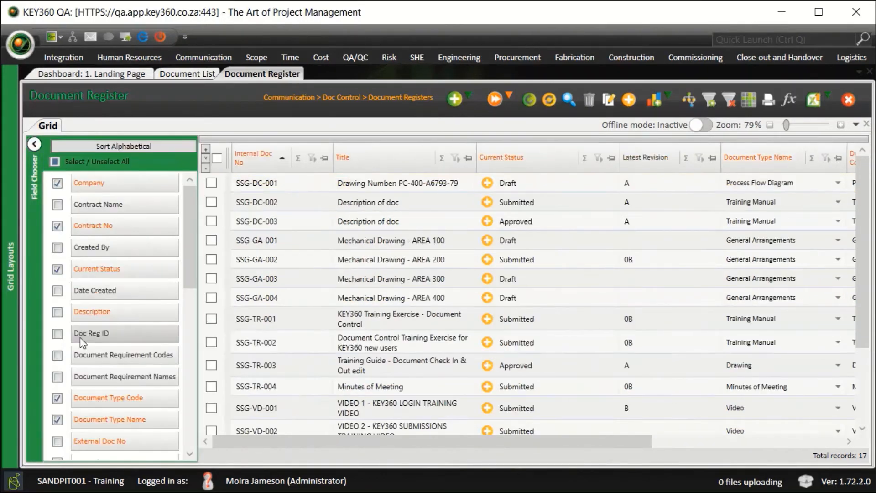
left_click(57, 312)
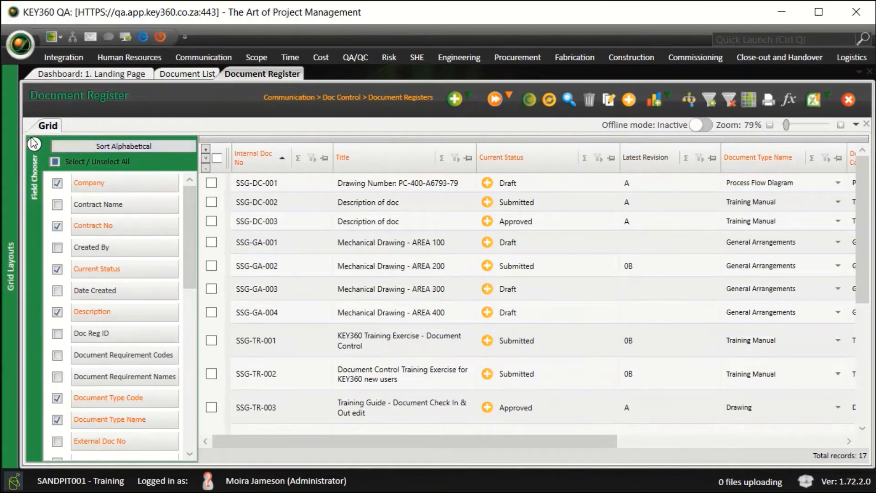
left_click(34, 144)
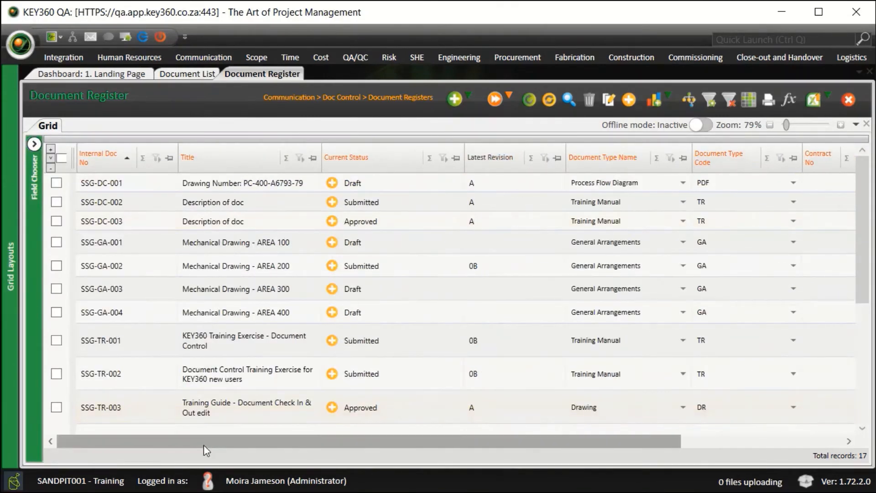
Pin the Description column so it stays fixed at the start of the grid
left_click_drag(204, 445, 366, 445)
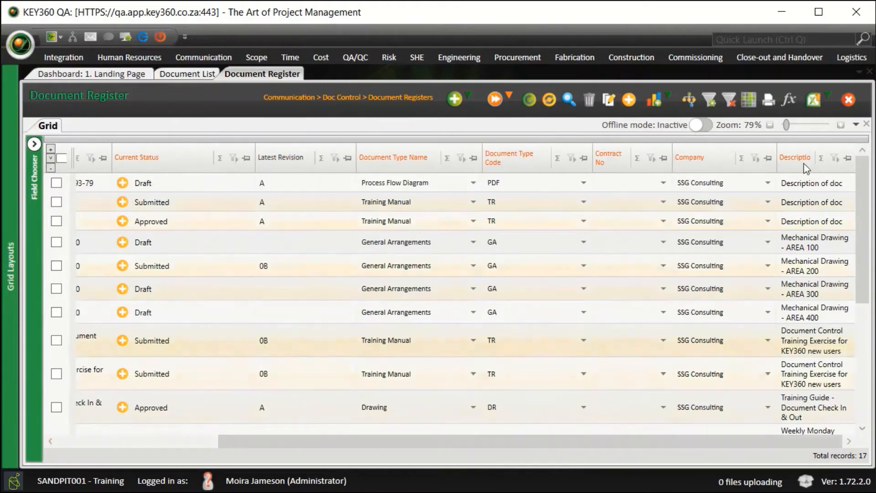
left_click(848, 158)
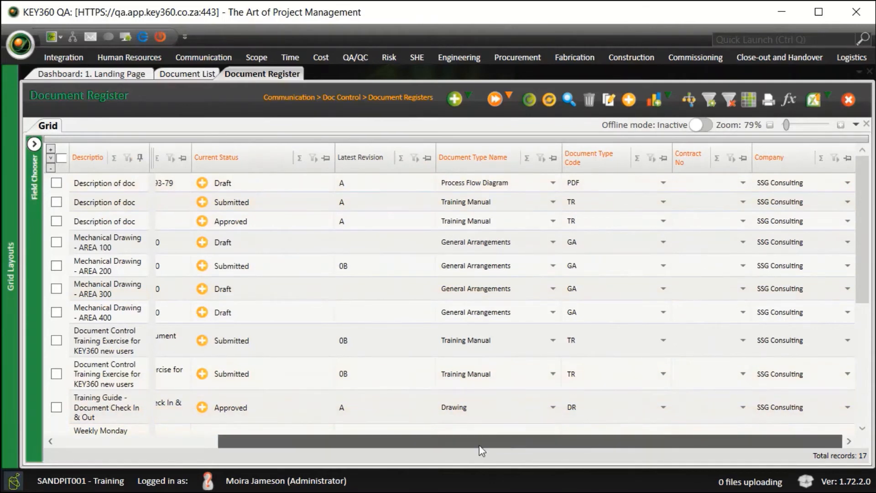
left_click_drag(502, 441, 162, 458)
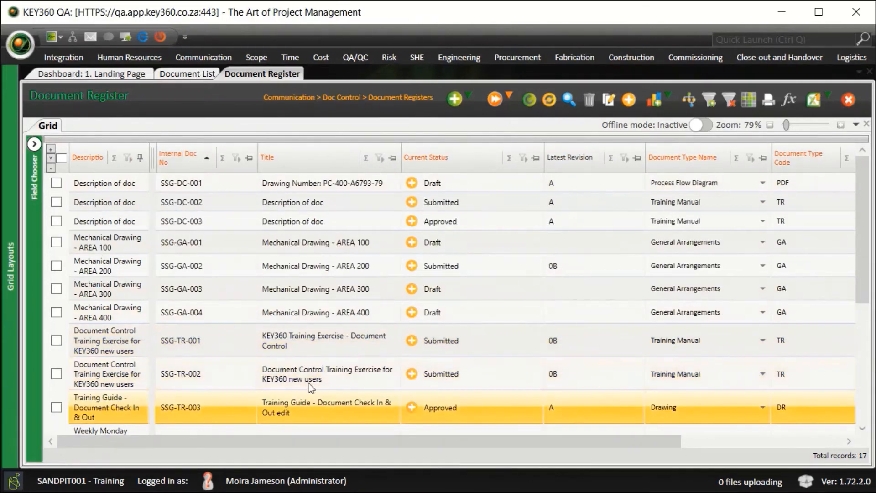
left_click_drag(226, 440, 135, 426)
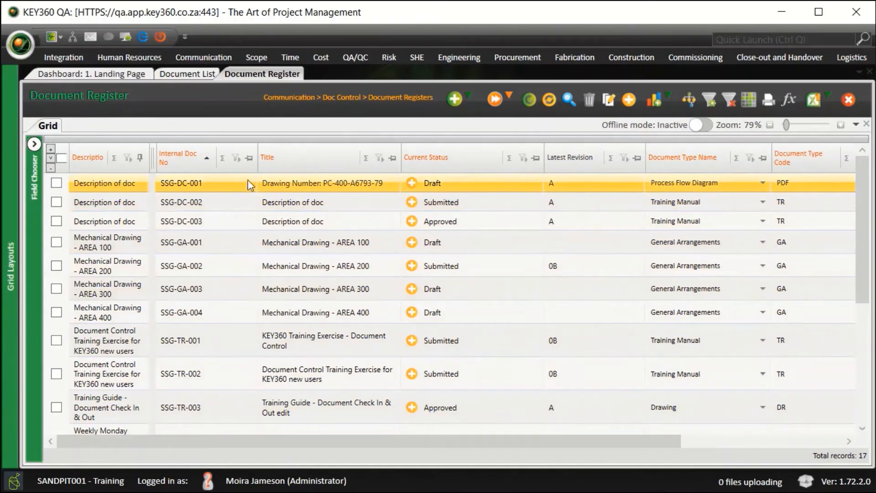
Pin the Current Status and Latest Revision columns beside Description, leaving Internal Doc No unpinned
left_click(249, 158)
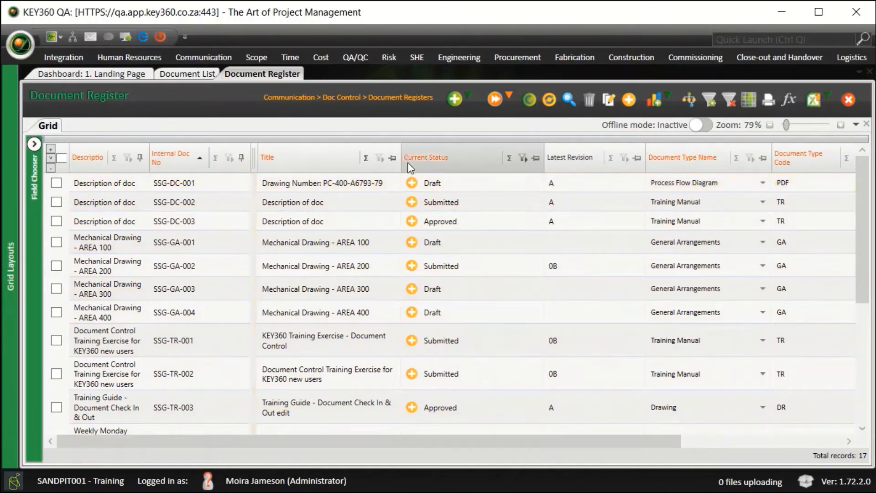
left_click(535, 158)
left_click(637, 158)
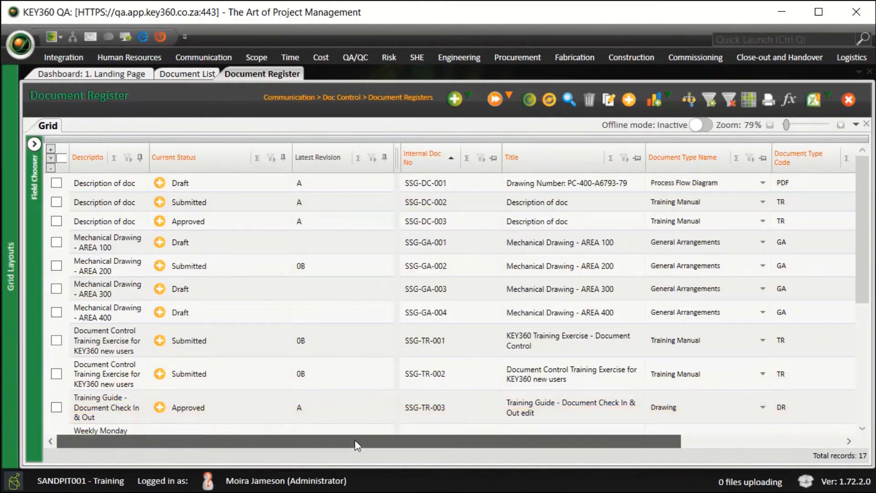
left_click_drag(355, 439, 278, 427)
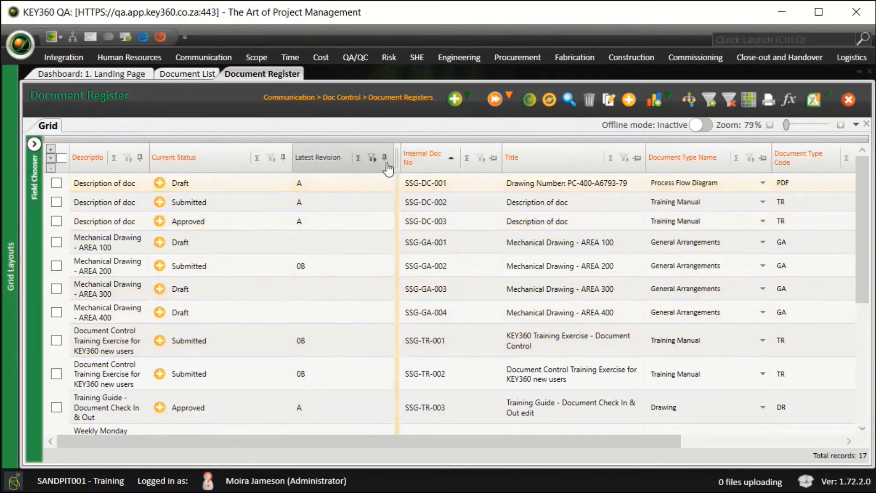
Unpin the Latest Revision, Current Status and Description columns
left_click(385, 158)
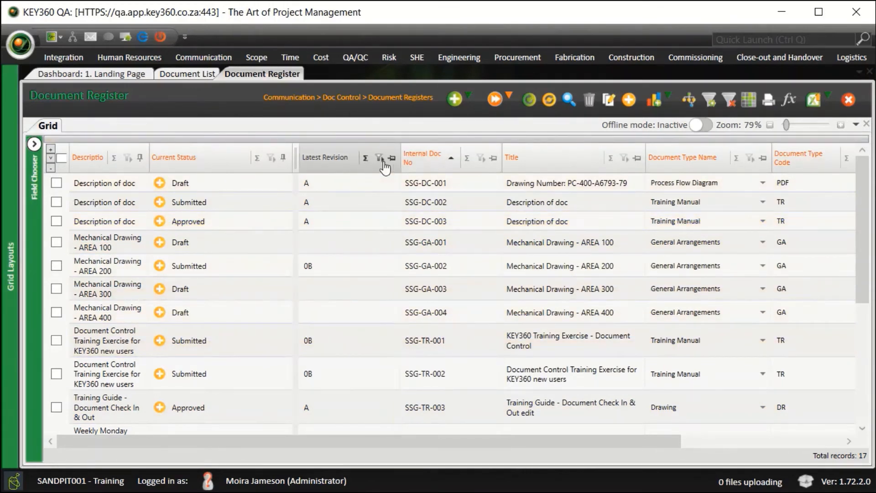
left_click(283, 158)
left_click(139, 158)
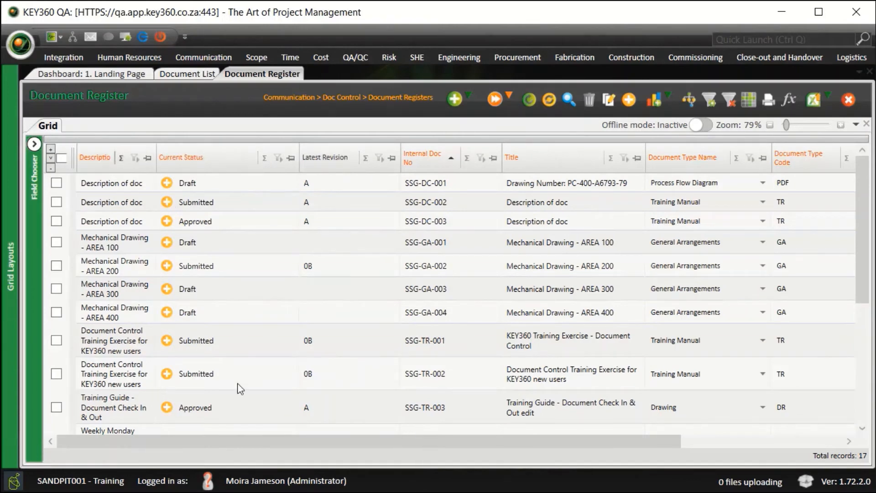
left_click_drag(210, 444, 194, 453)
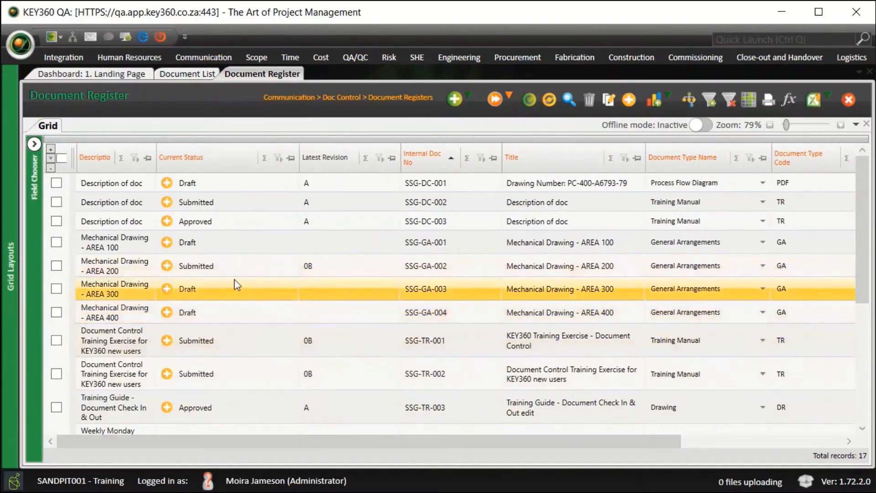
Pin the Description column and release it by moving the fixed-column divider back to the start of the grid
left_click(148, 159)
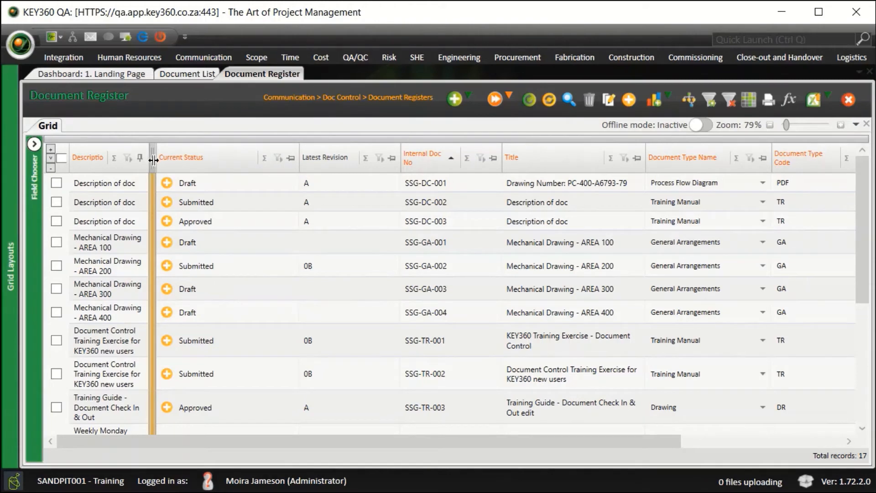
left_click_drag(153, 159, 77, 157)
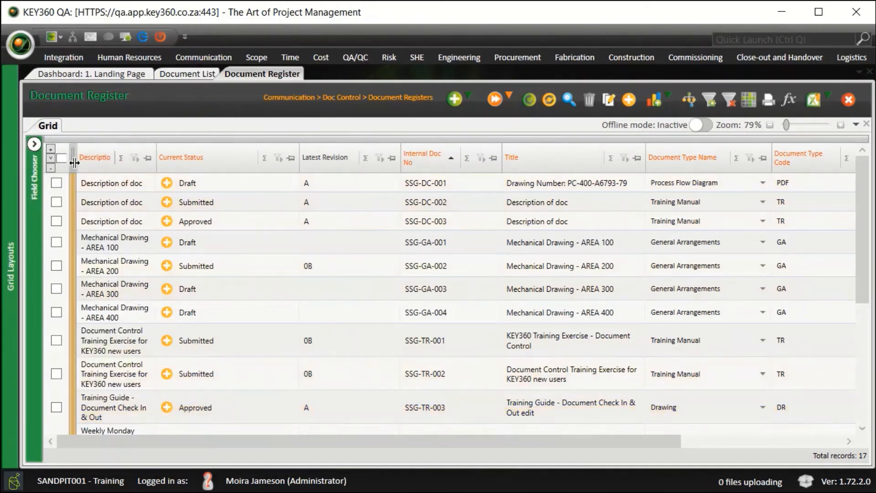
Move the fixed-column divider past Latest Revision to pin the Description, Current Status and Latest Revision columns together
left_click_drag(73, 163, 381, 158)
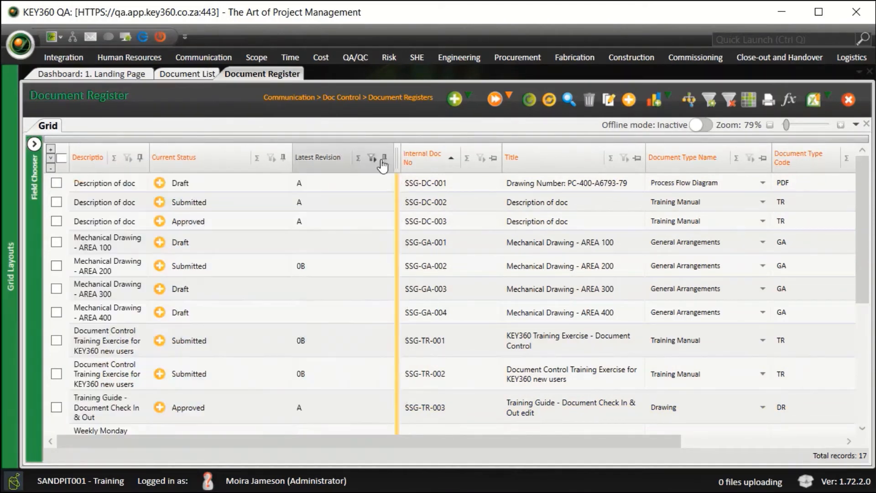
left_click_drag(379, 436, 316, 431)
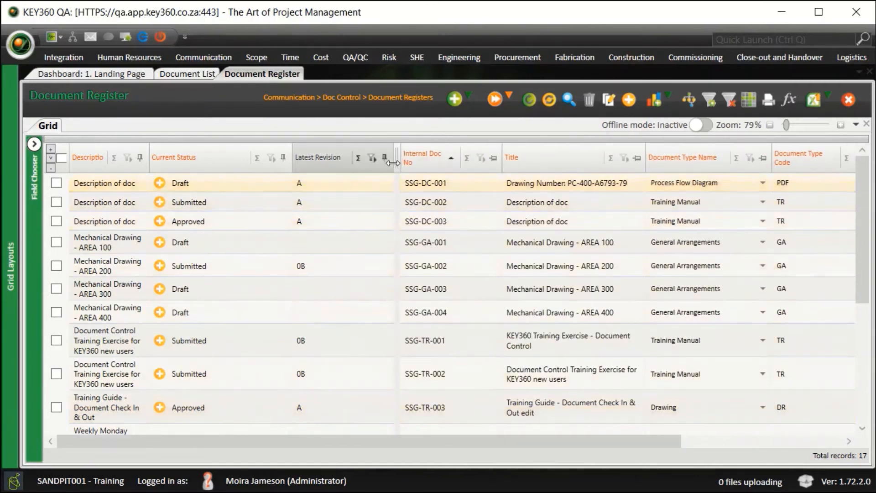
left_click_drag(394, 192, 123, 30)
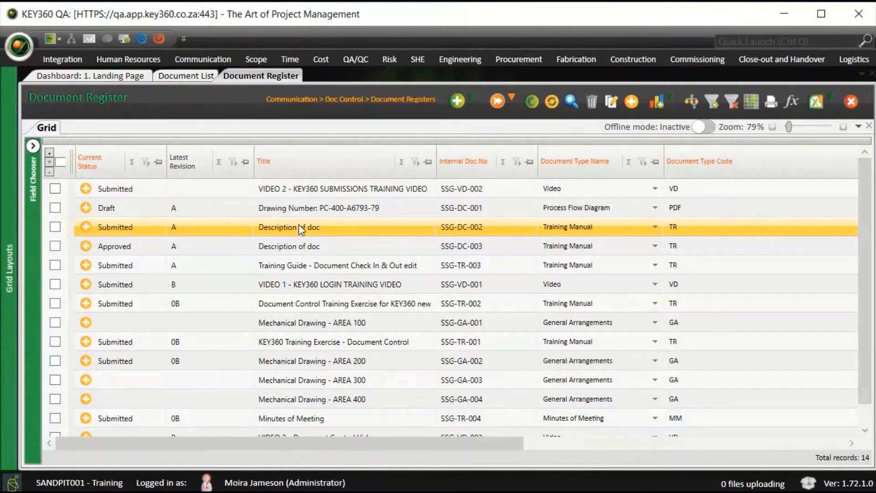
Sort the records by Title in ascending order, followed by descending order
left_click(340, 164)
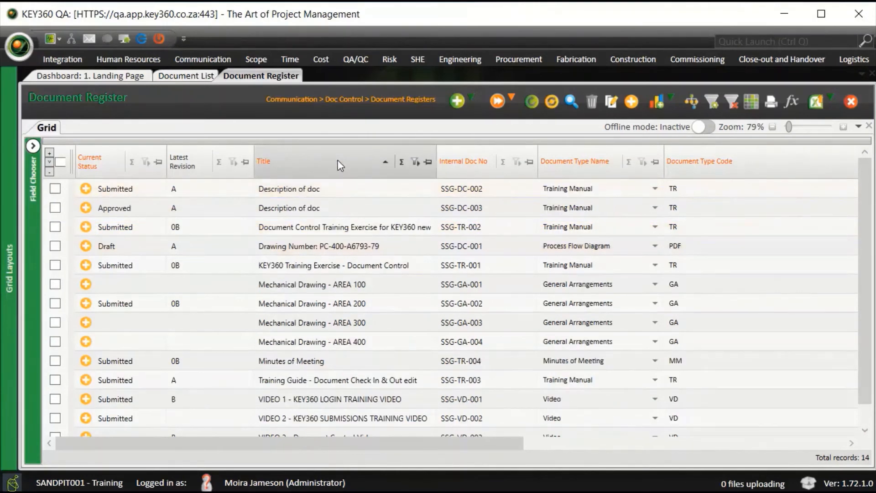
left_click(340, 164)
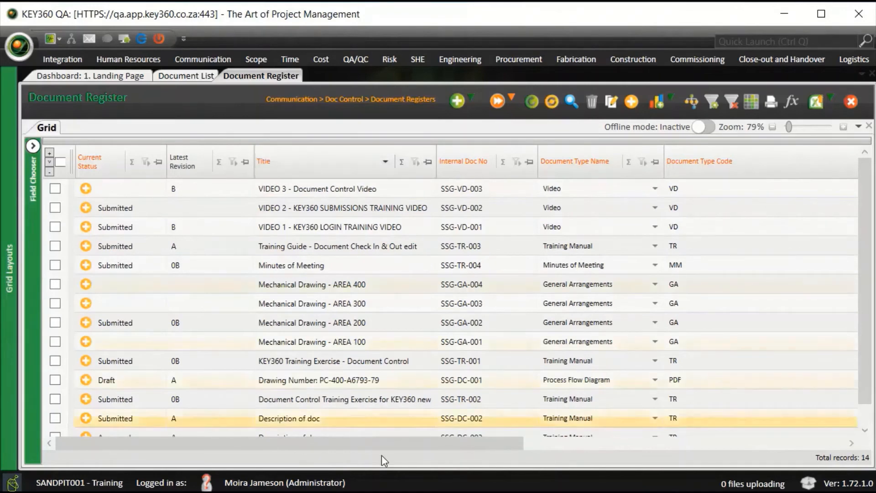
Sort the records by the revision create date, first newest to oldest and finally oldest to newest
left_click_drag(396, 445, 716, 424)
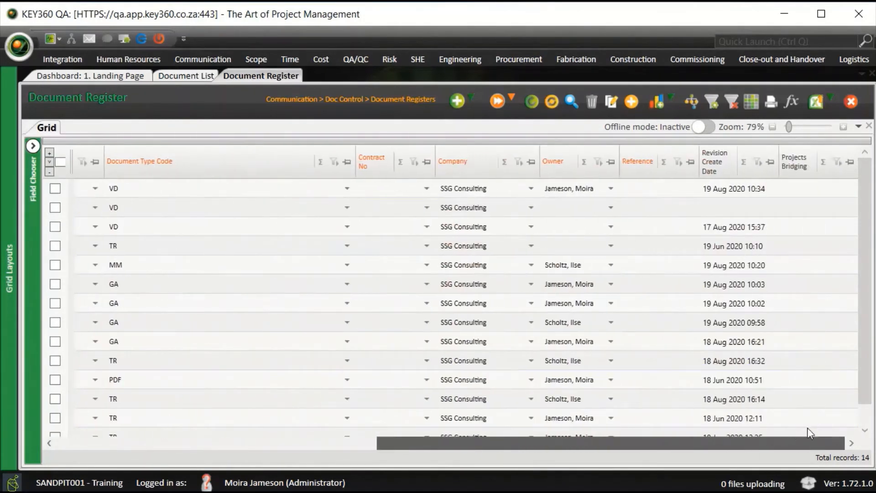
left_click(713, 165)
left_click(713, 165)
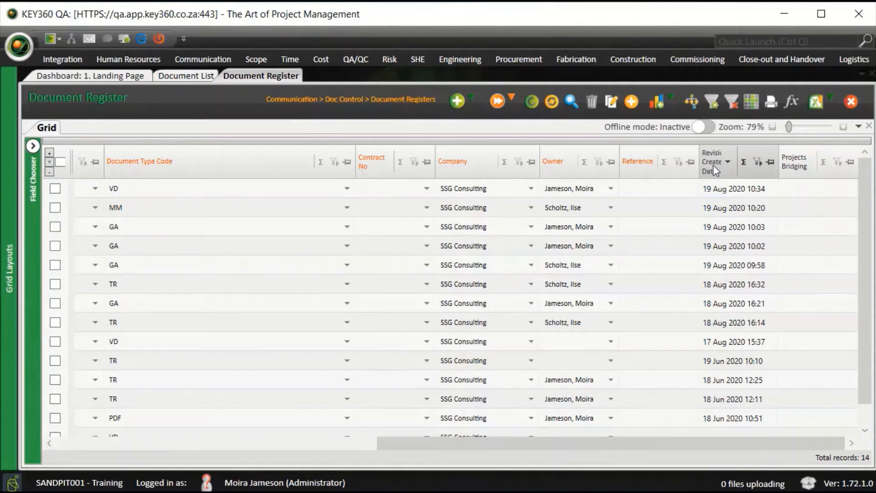
left_click(713, 165)
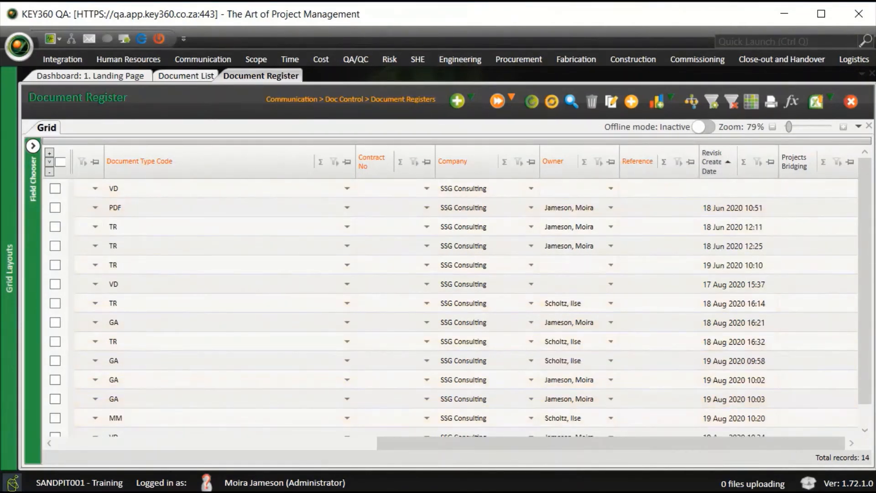
left_click(345, 250)
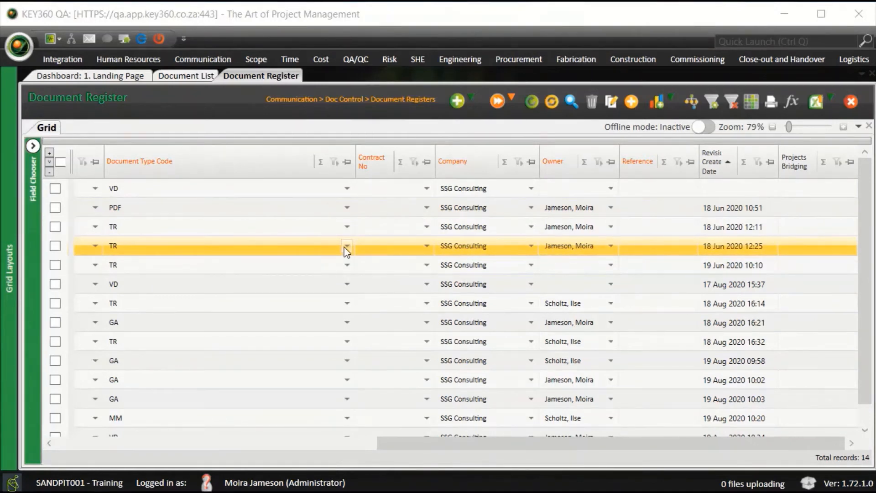
Add a Count summary to the Document Type Code column
left_click(321, 163)
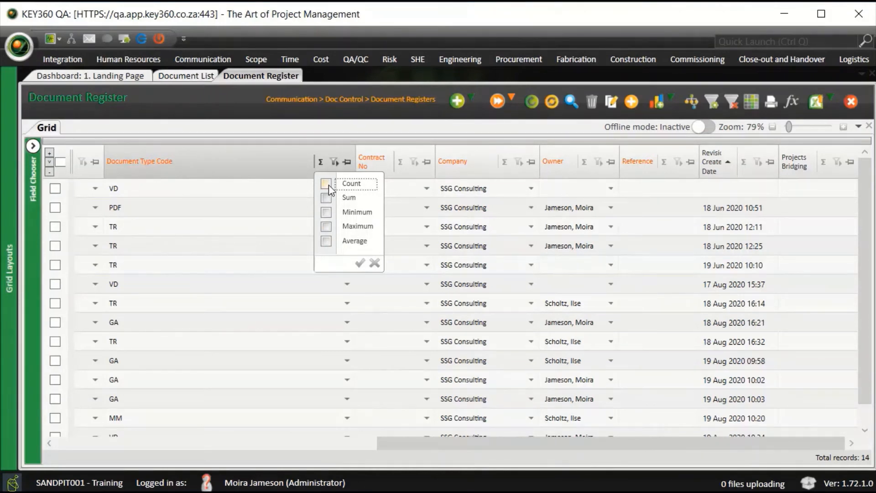
left_click(360, 263)
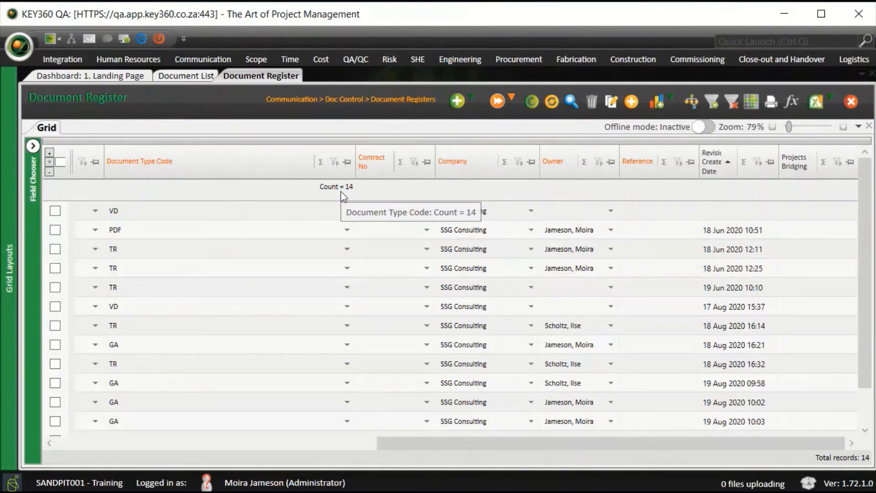
left_click_drag(391, 173, 458, 159)
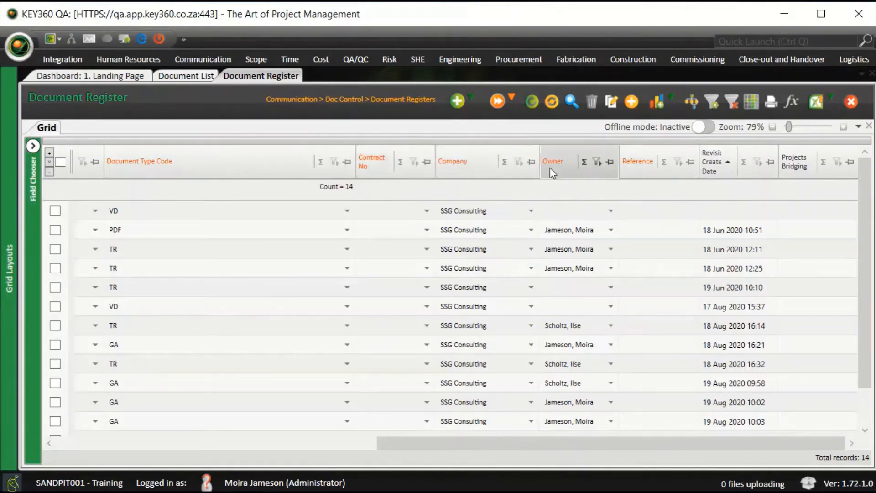
Group the records by Owner, remove the grouping again, and hide the group-by area
left_click_drag(549, 168, 100, 155)
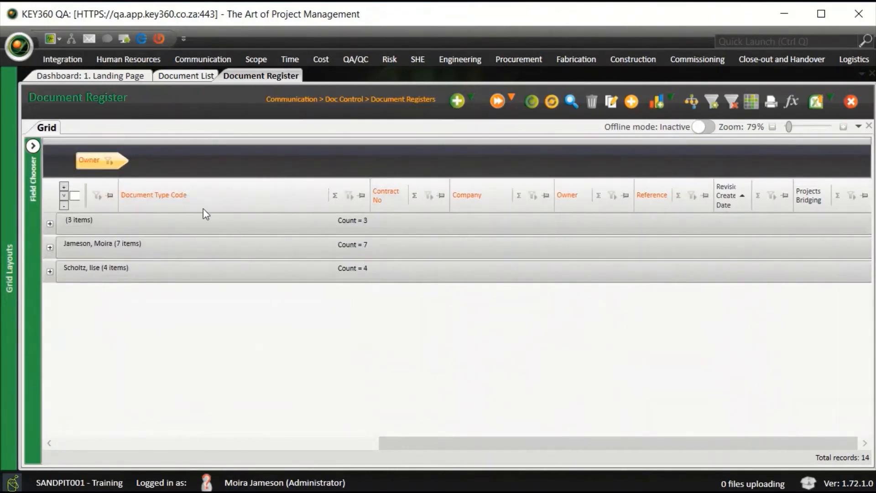
left_click_drag(90, 161, 201, 106)
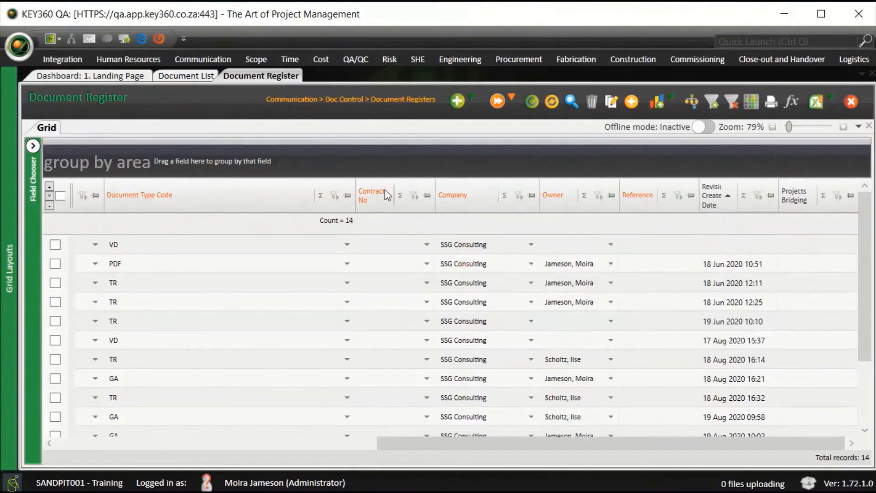
left_click(354, 141)
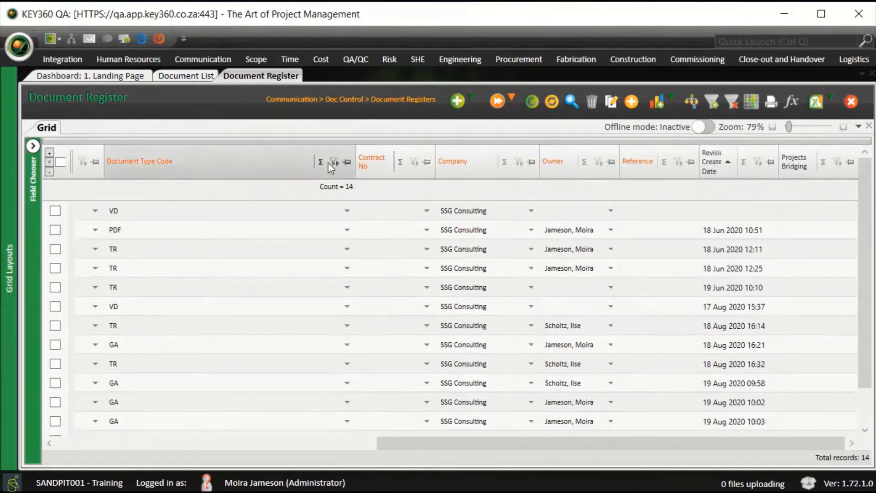
Remove the Count summary from the Document Type Code column
left_click(321, 162)
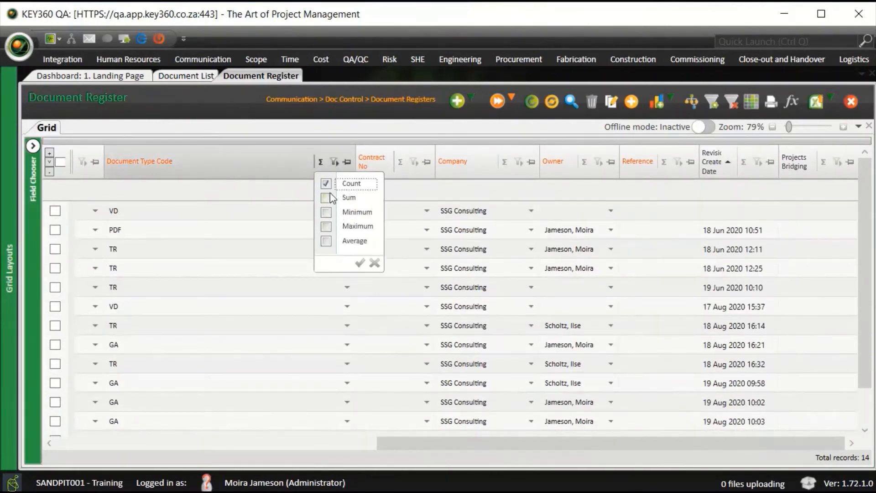
left_click(360, 264)
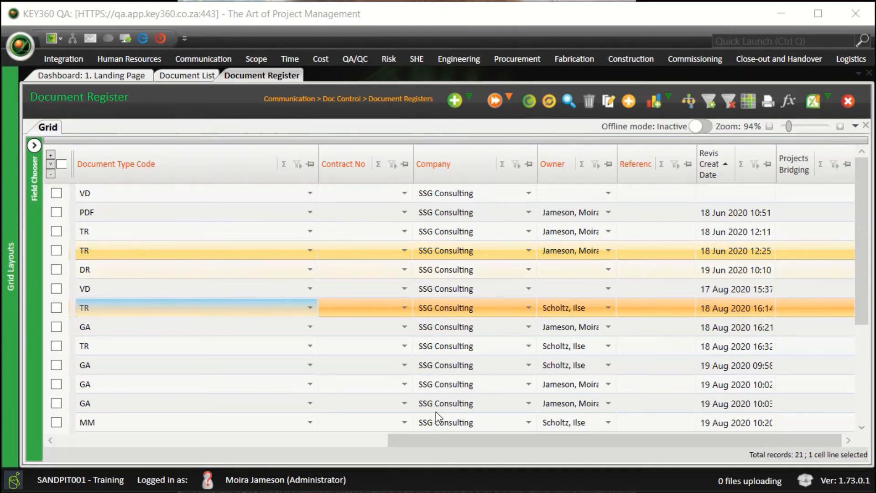
Wrap the content of the Title column so long document titles show in full
left_click_drag(438, 440, 14, 475)
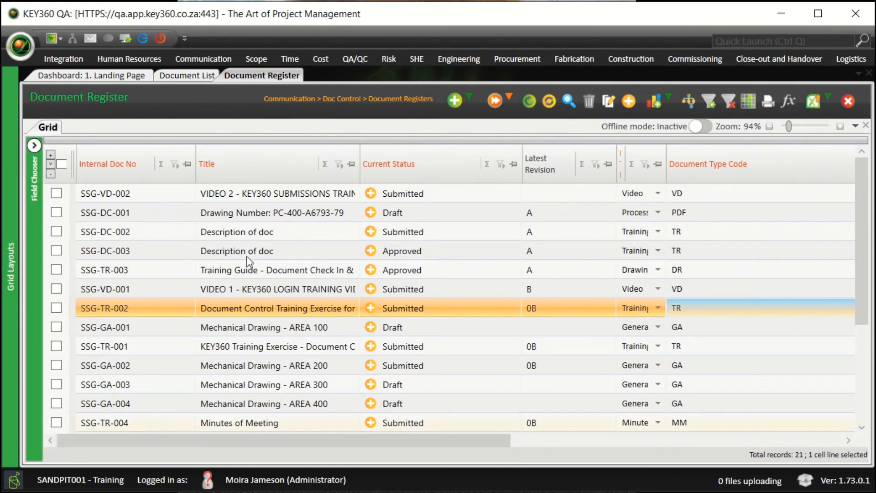
right_click(250, 170)
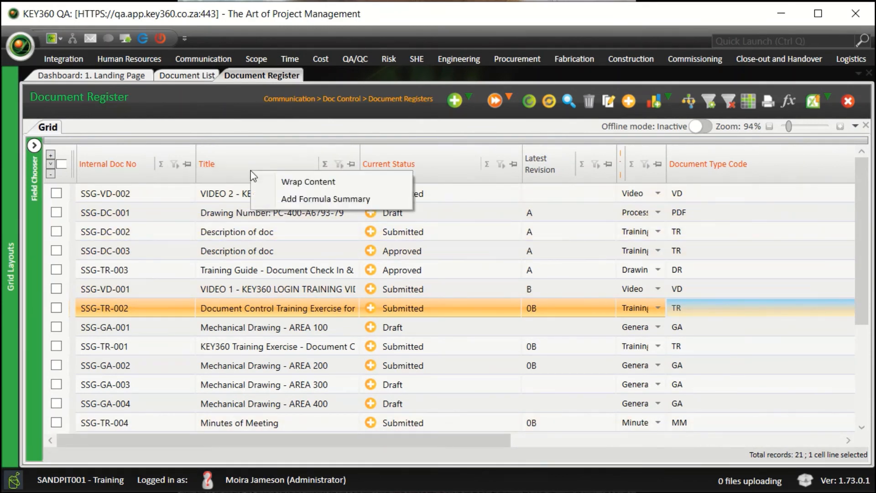
left_click(309, 183)
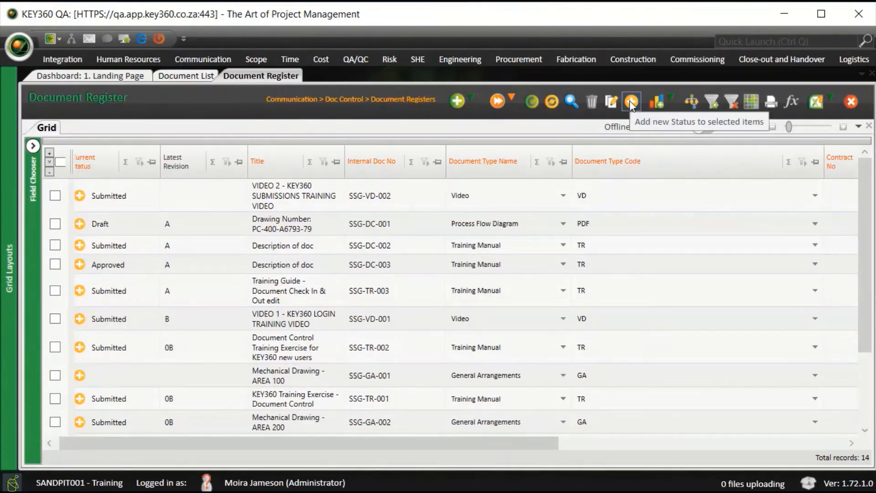
Sort the records by Current Status in ascending order, and select and deselect all records at once
left_click_drag(534, 438, 310, 411)
left_click(115, 171)
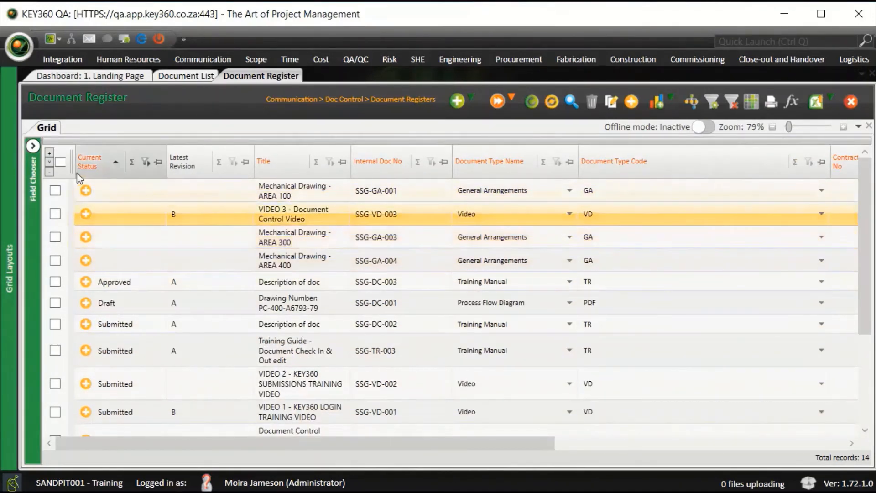
left_click(59, 161)
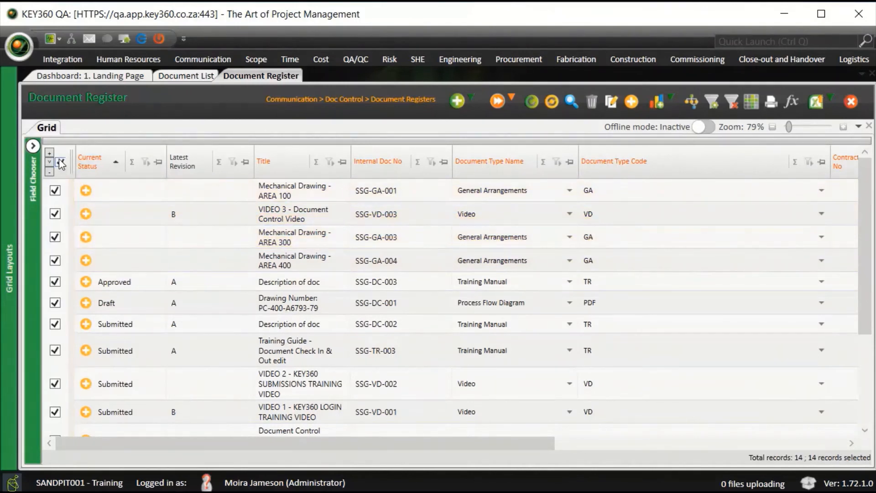
left_click(61, 162)
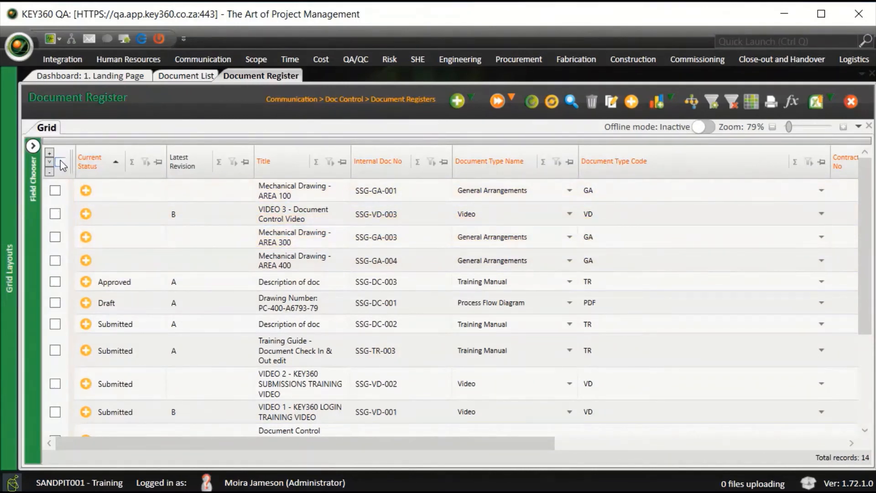
Select the four records without a status: SSG-GA-001, SSG-VD-003, SSG-GA-003 and SSG-GA-004
left_click(54, 190)
left_click(54, 214)
left_click(55, 236)
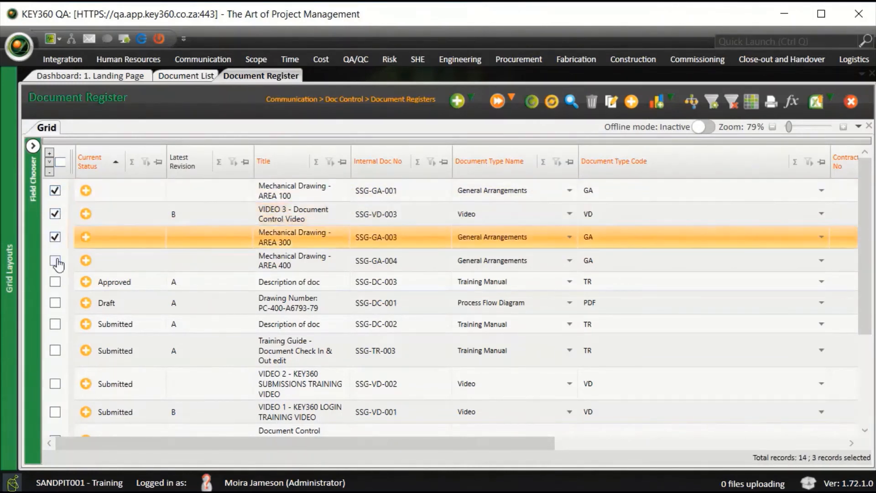
left_click(56, 261)
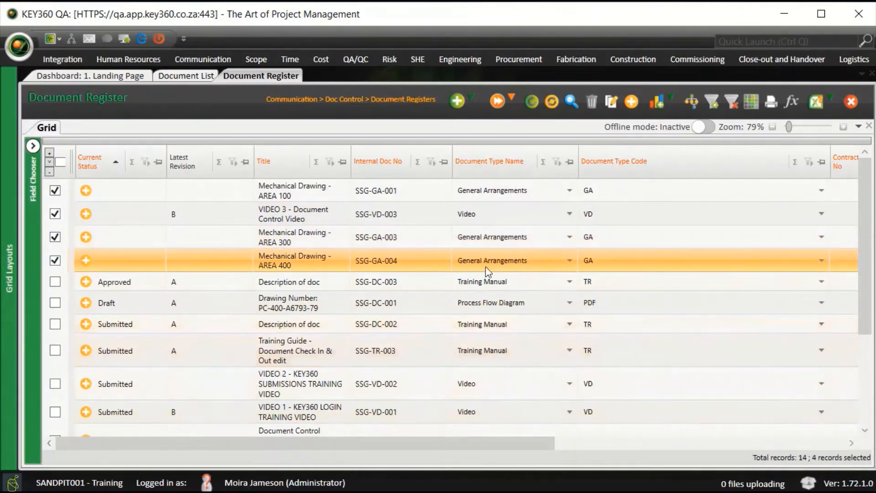
Add the new status Draft to the four selected records, confirming the bulk change and saving it
left_click(629, 103)
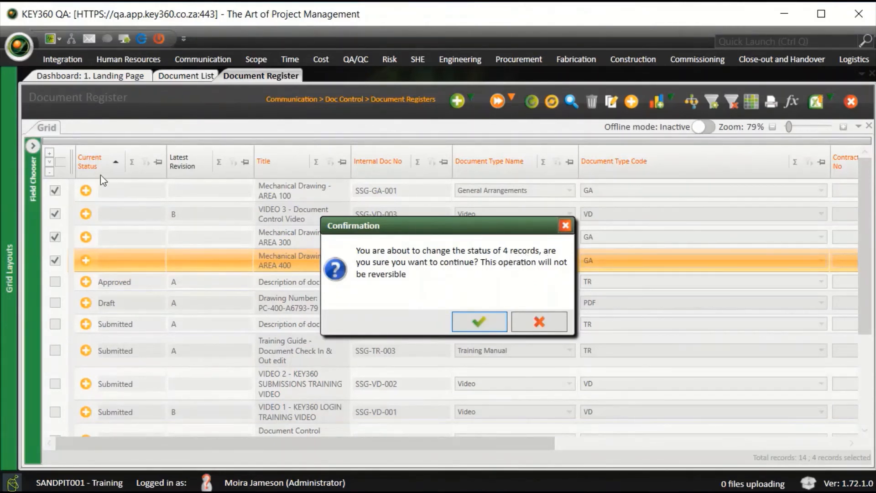
left_click(477, 322)
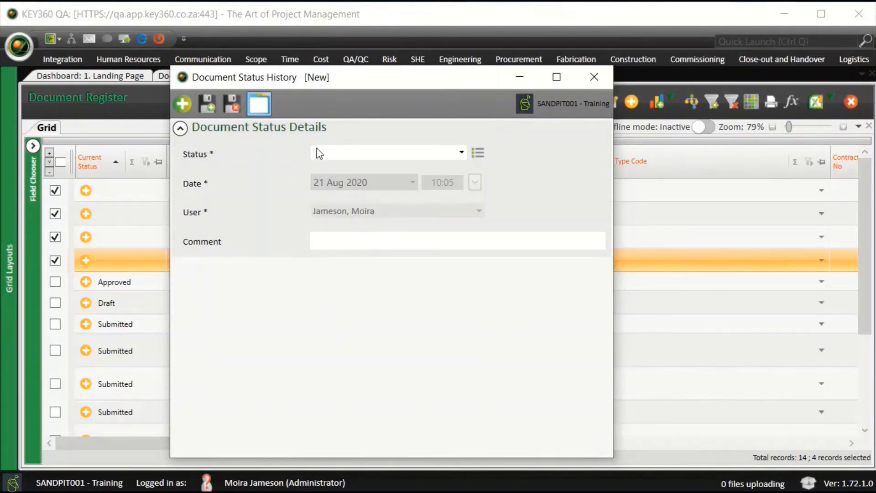
left_click(461, 154)
left_click(417, 169)
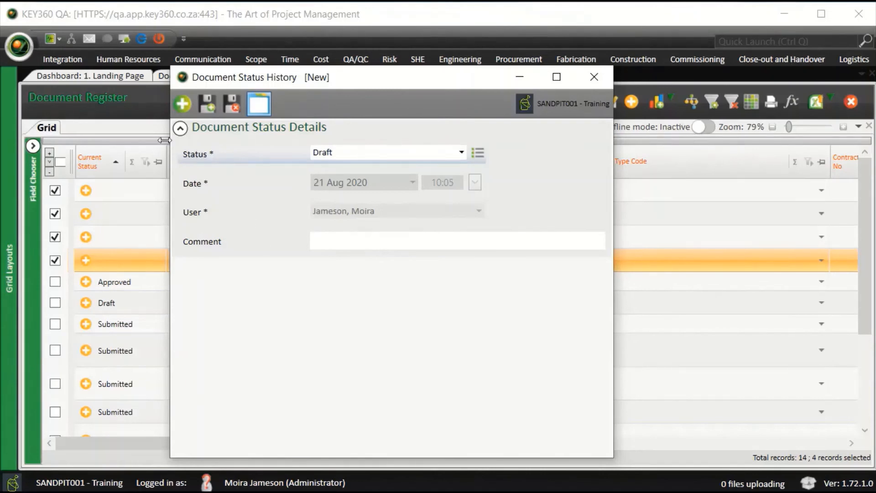
left_click(233, 104)
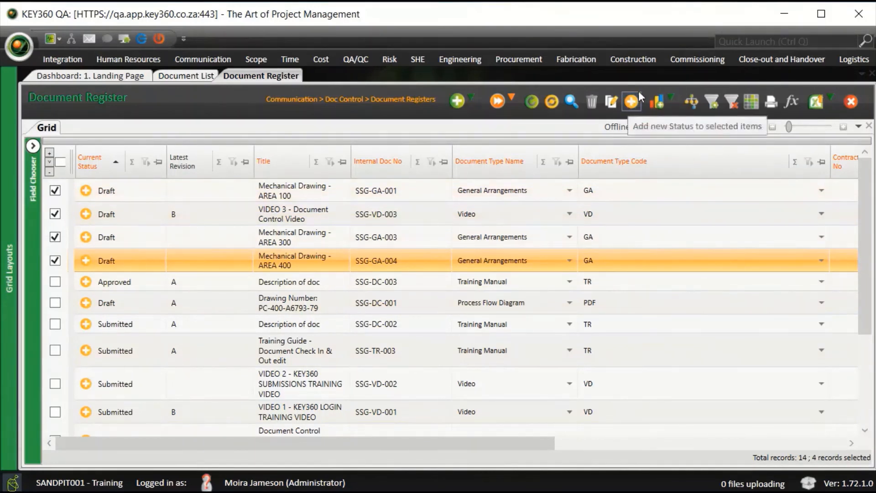
left_click(632, 103)
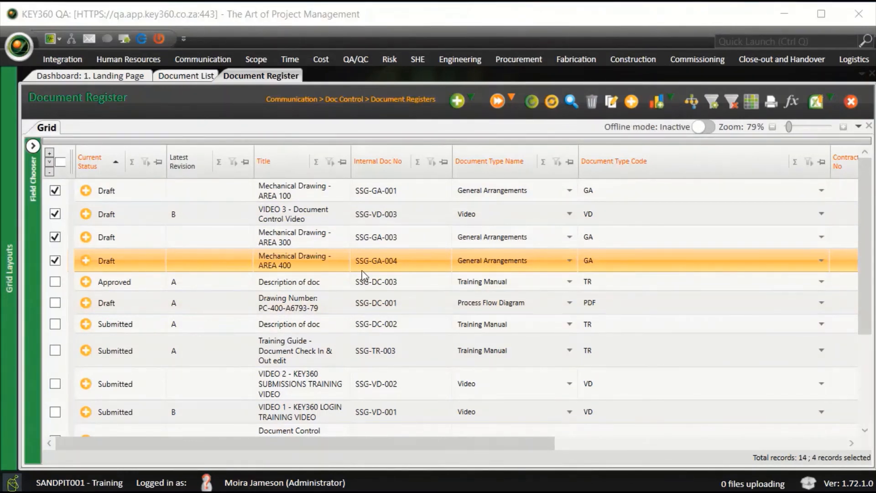
In the categorisation selection, try the WBS Code option for SANDPIT001 - Training, keep only WBS Name ticked, and save
left_click(691, 101)
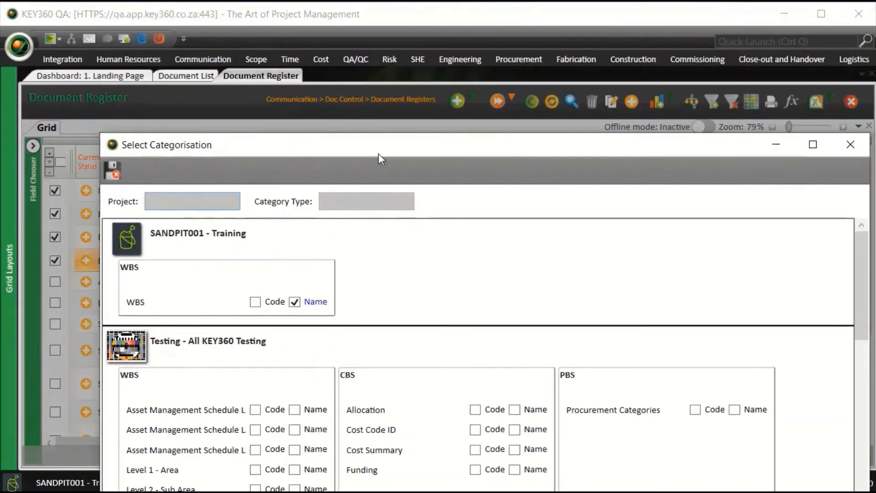
left_click_drag(379, 153, 346, 68)
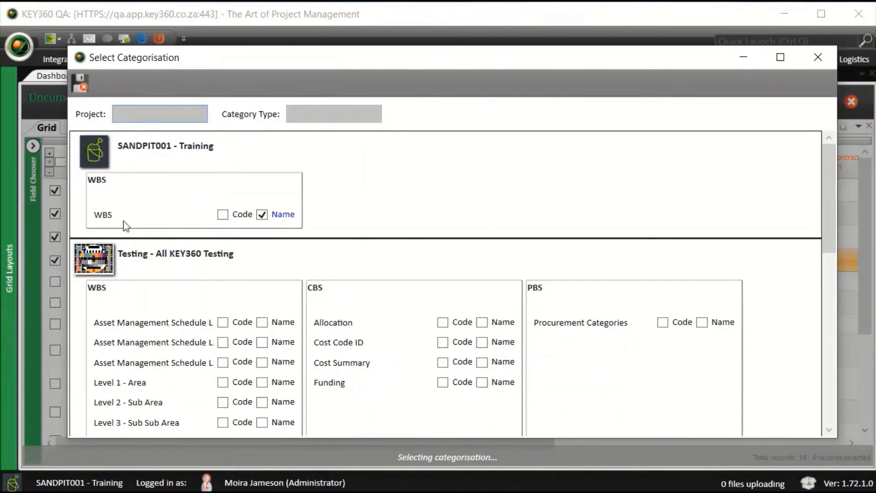
left_click_drag(213, 64, 256, 91)
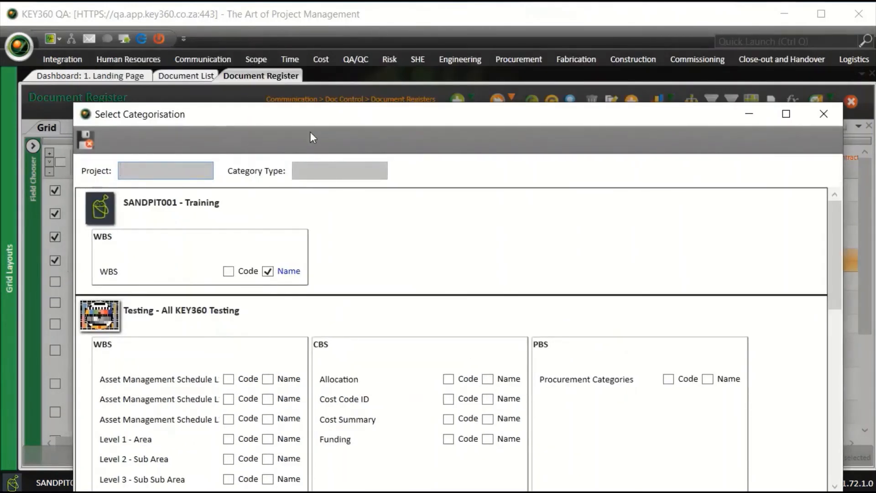
left_click_drag(302, 118, 297, 59)
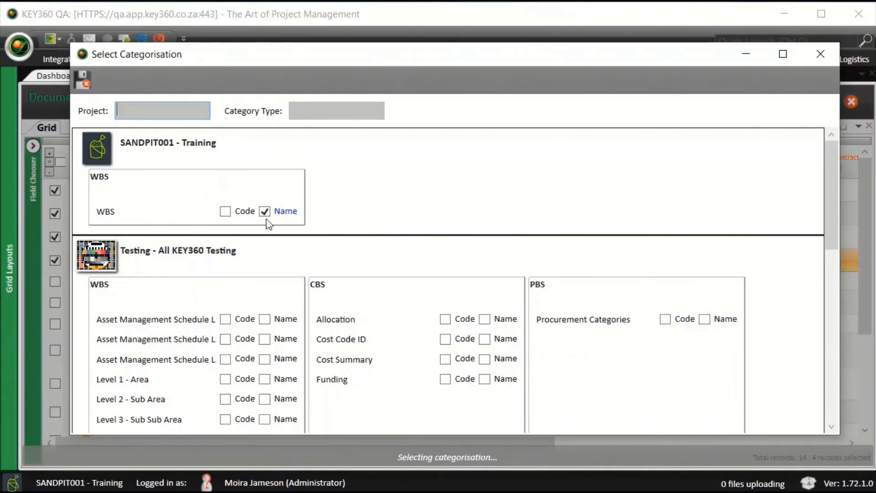
left_click(225, 211)
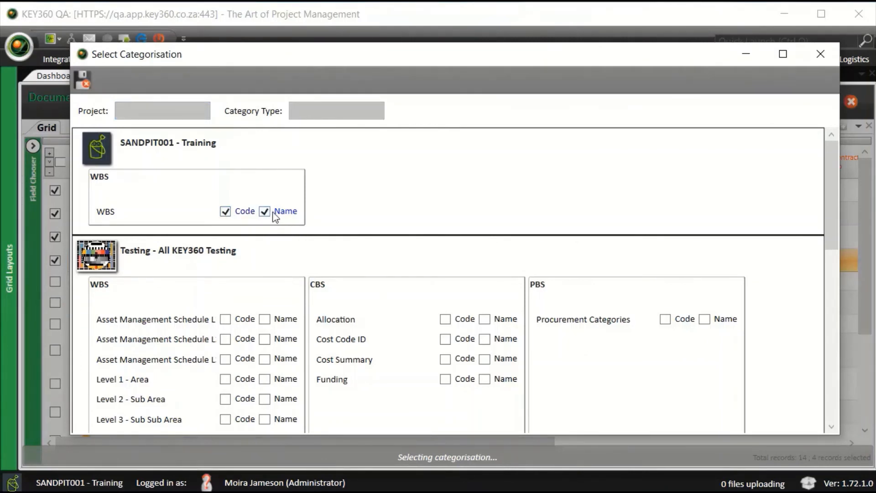
left_click(224, 212)
left_click(88, 81)
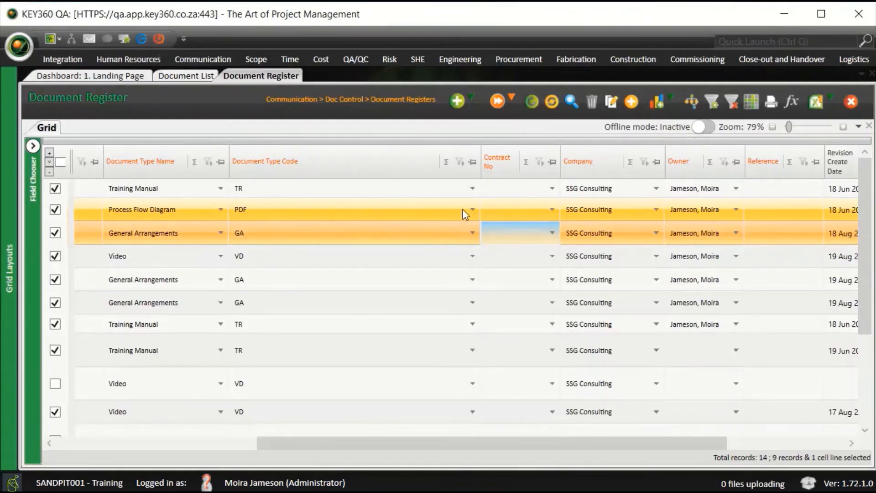
Pin the WBS column at the start of the grid
left_click_drag(380, 441, 816, 445)
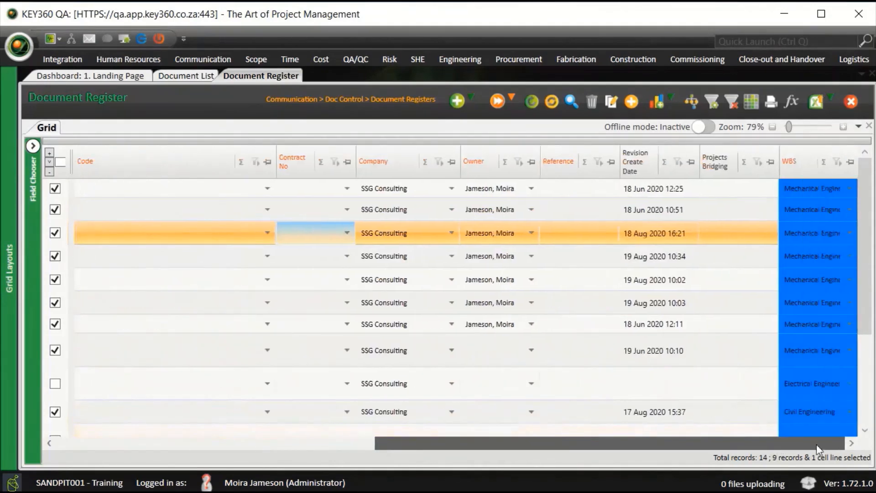
left_click(849, 162)
left_click_drag(477, 448, 157, 452)
Group the records by WBS and expand all the groups
left_click_drag(85, 163, 113, 144)
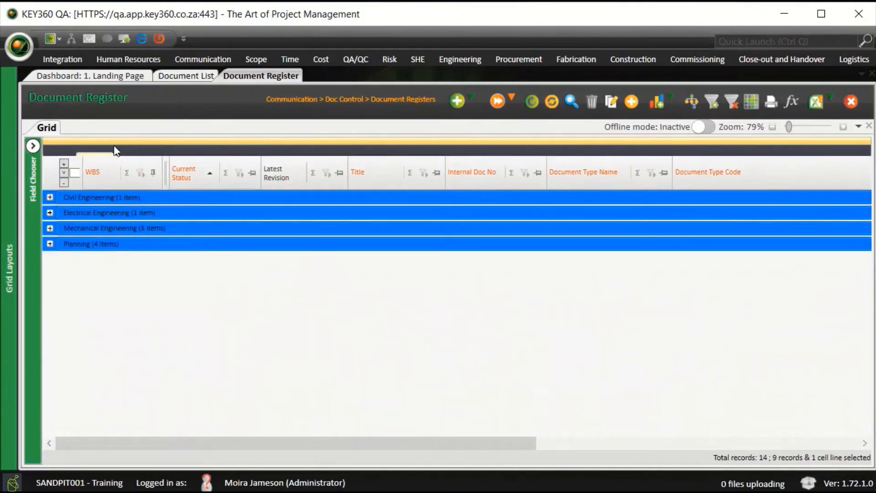
left_click(64, 153)
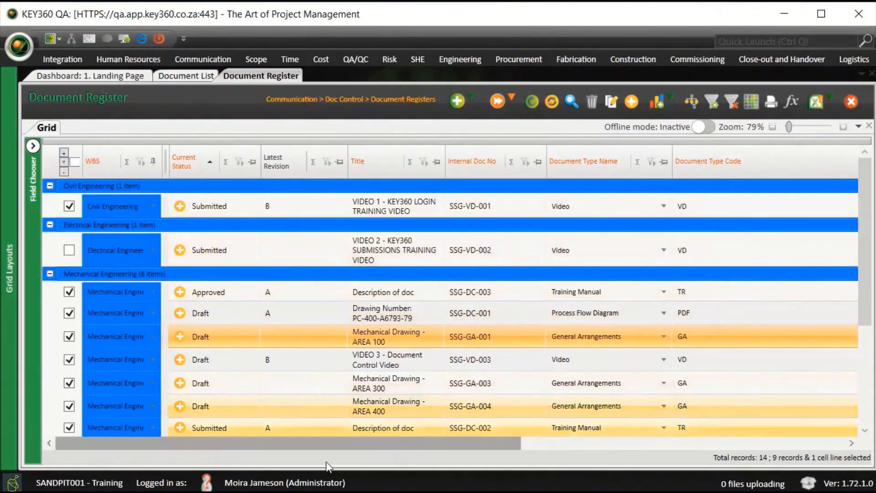
mouse_move(339, 446)
left_mouse_down()
mouse_move(436, 443)
mouse_move(340, 439)
left_mouse_up()
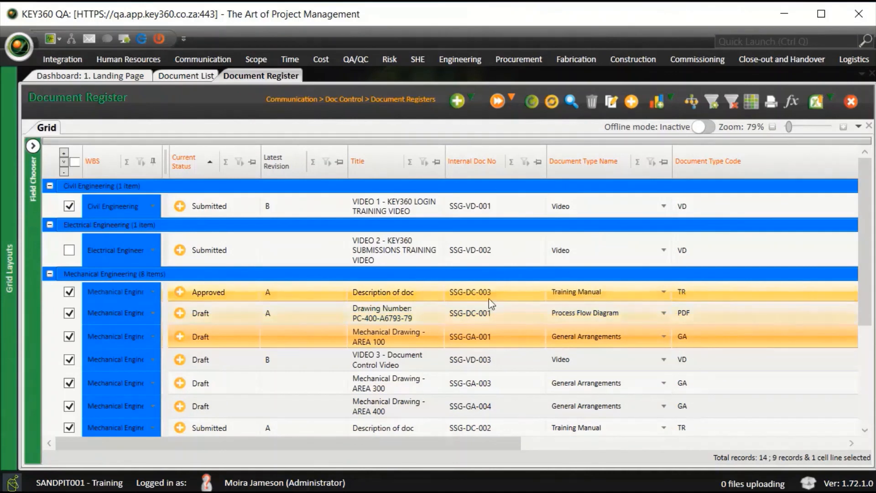
Examine the local and global layouts and the current grouping and sorting in the grid layout settings, and close them
left_click(751, 103)
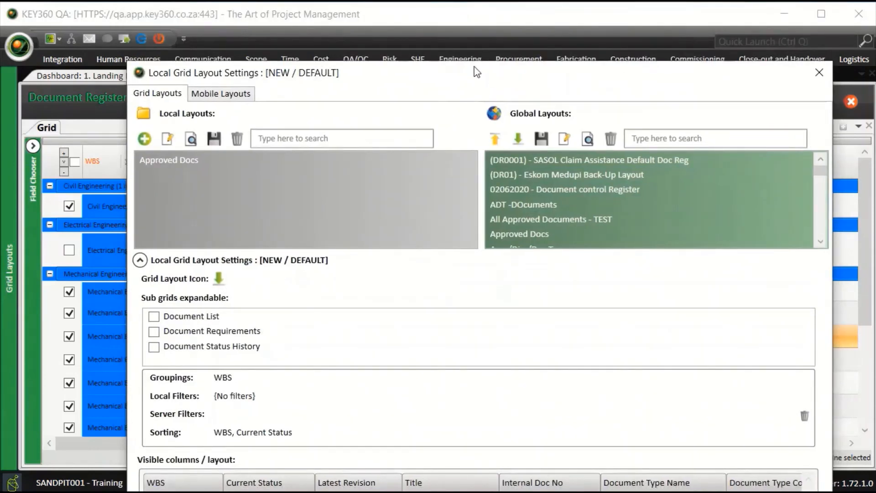
mouse_move(474, 67)
left_mouse_down()
mouse_move(475, 92)
mouse_move(475, 58)
left_mouse_up()
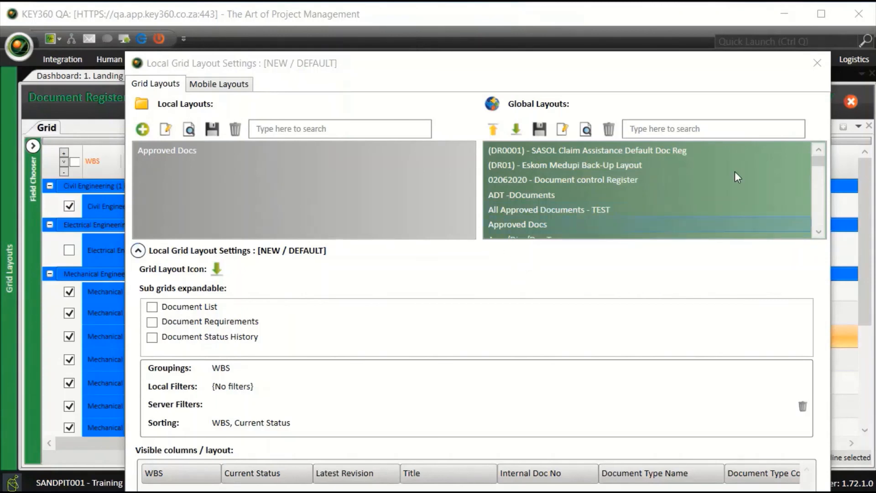
left_click(812, 70)
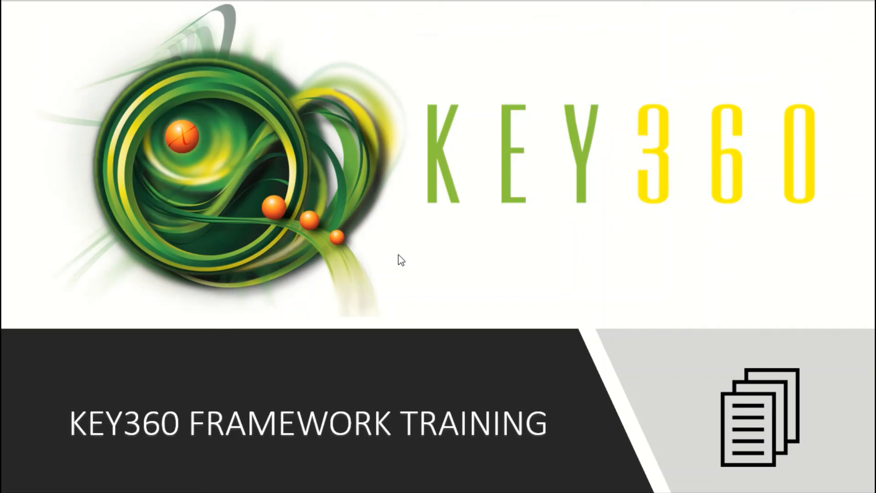